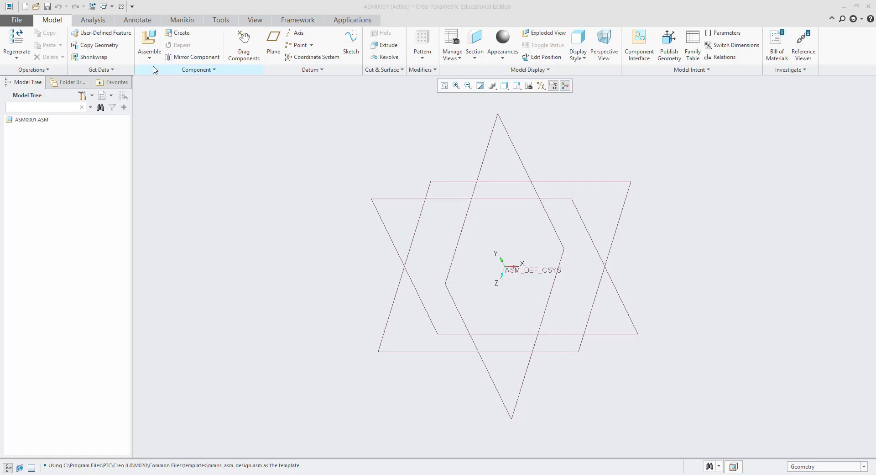
Bring block.prt from the BUSH BEARING folder on the Desktop into the assembly as its first component
{"action": "left_click", "coordinate": [149, 56]}
{"action": "left_click", "coordinate": [157, 70]}
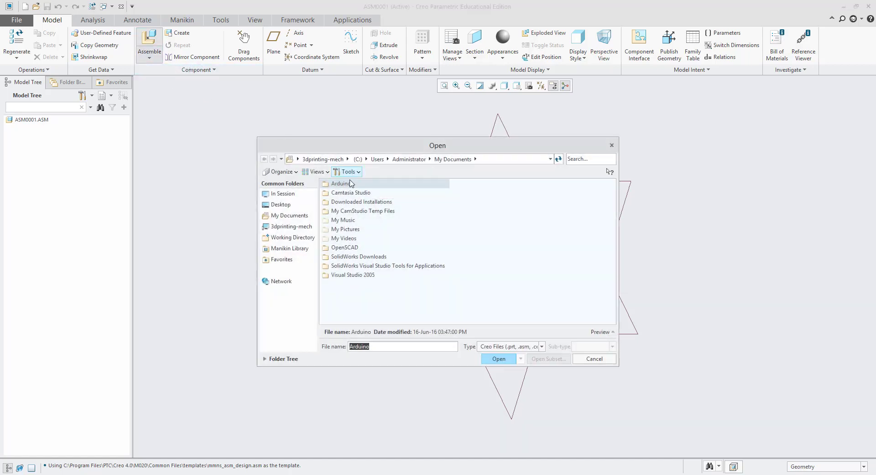
{"action": "left_click", "coordinate": [281, 204]}
{"action": "double_click", "coordinate": [342, 201]}
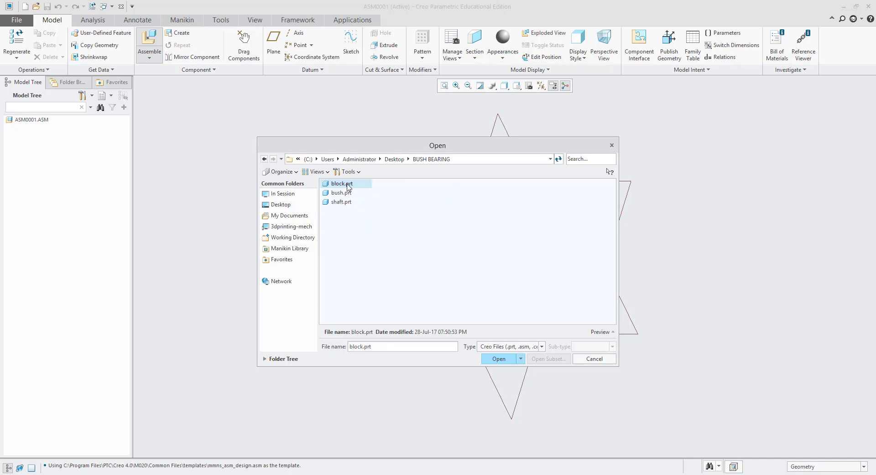
{"action": "double_click", "coordinate": [347, 184]}
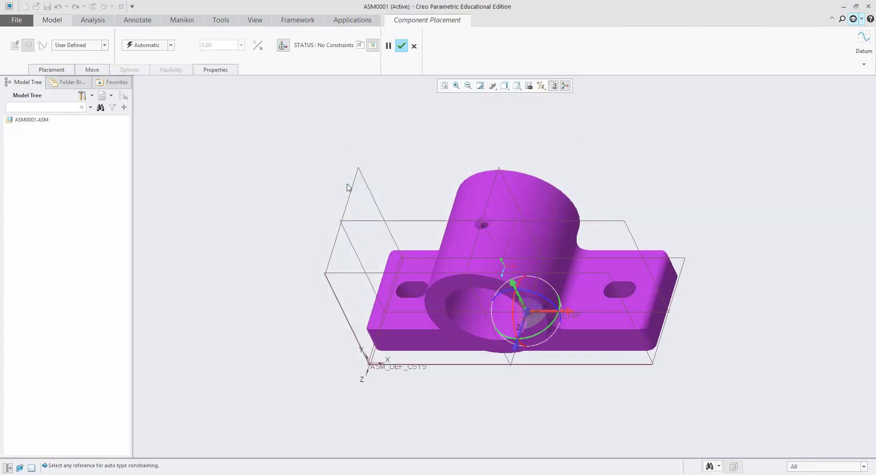
Constrain the block at the Default location and complete its placement
{"action": "left_click", "coordinate": [170, 45]}
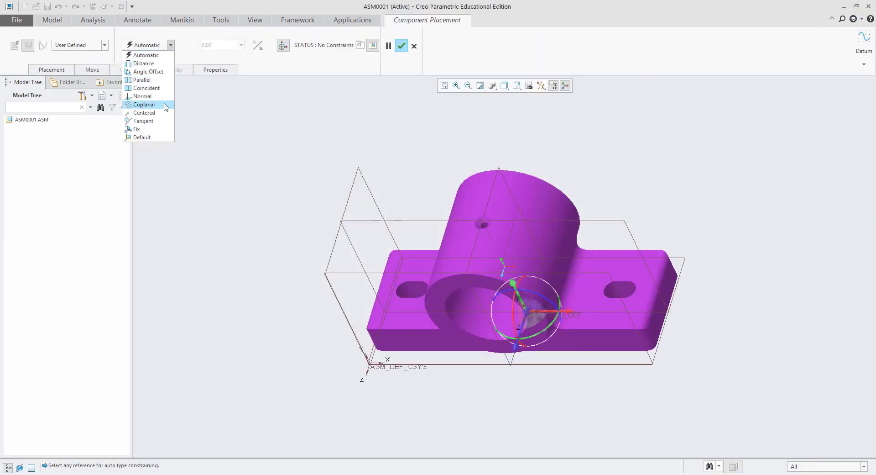
{"action": "left_click", "coordinate": [159, 137]}
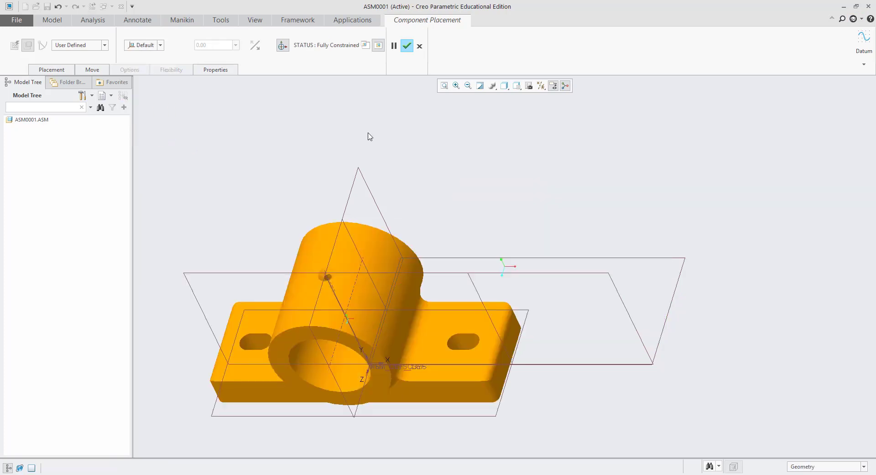
{"action": "left_click", "coordinate": [406, 46]}
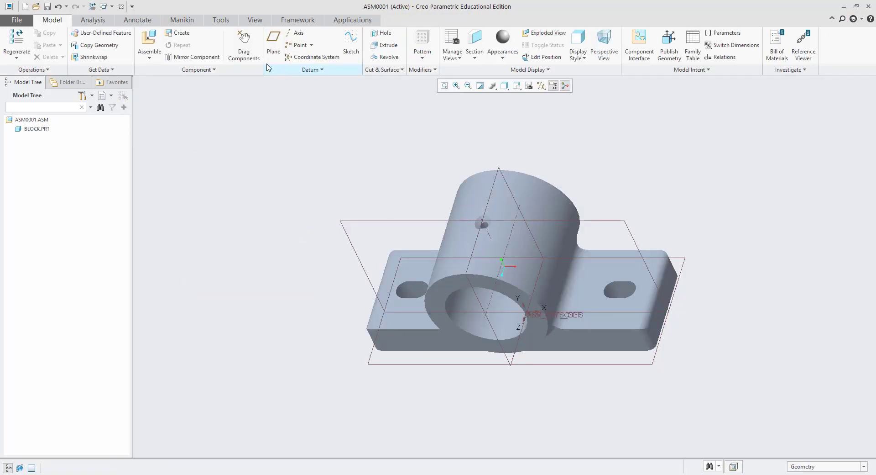
Bring bush.prt from the BUSH BEARING folder into the assembly
{"action": "left_click", "coordinate": [146, 58]}
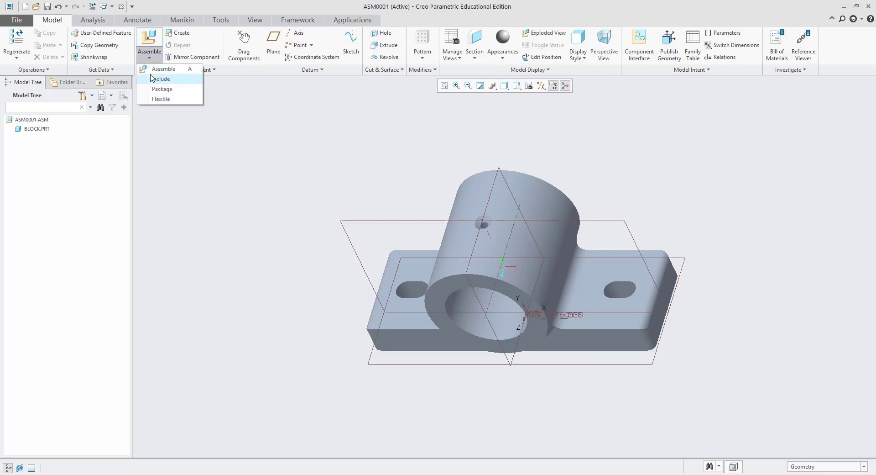
{"action": "left_click", "coordinate": [178, 92]}
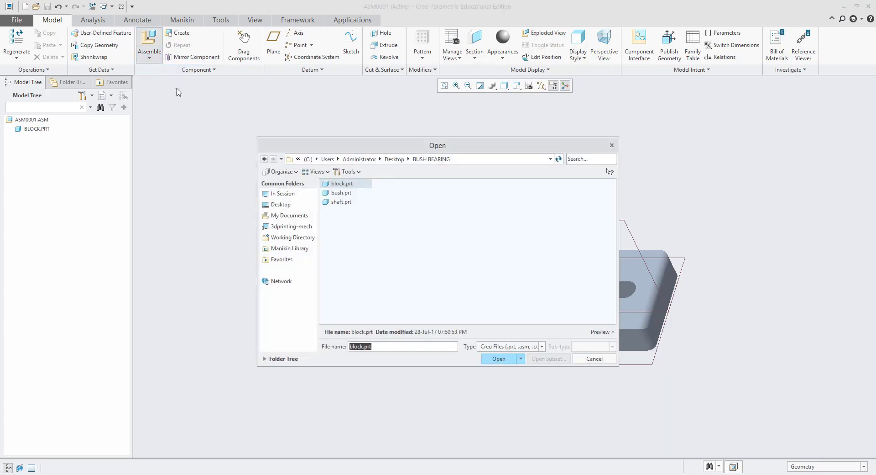
{"action": "double_click", "coordinate": [340, 193]}
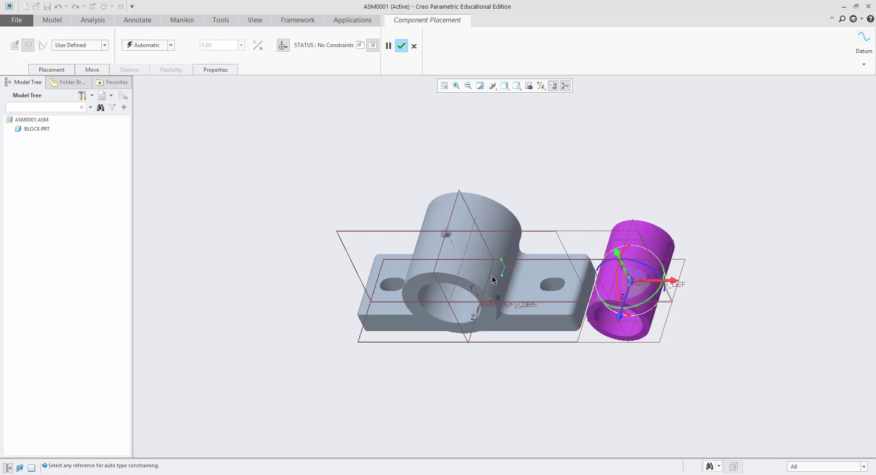
Add a Coincident constraint between the bush's A_1 axis and the block's bore axis A_1
{"action": "left_click", "coordinate": [57, 69]}
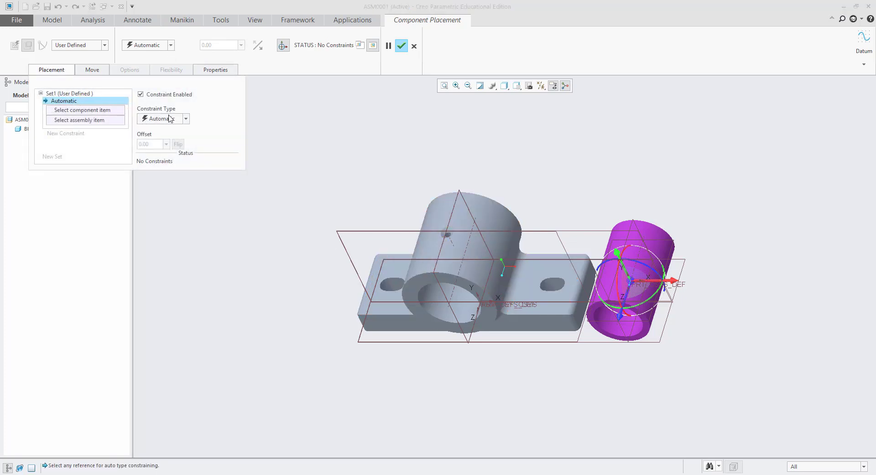
{"action": "left_click", "coordinate": [185, 119]}
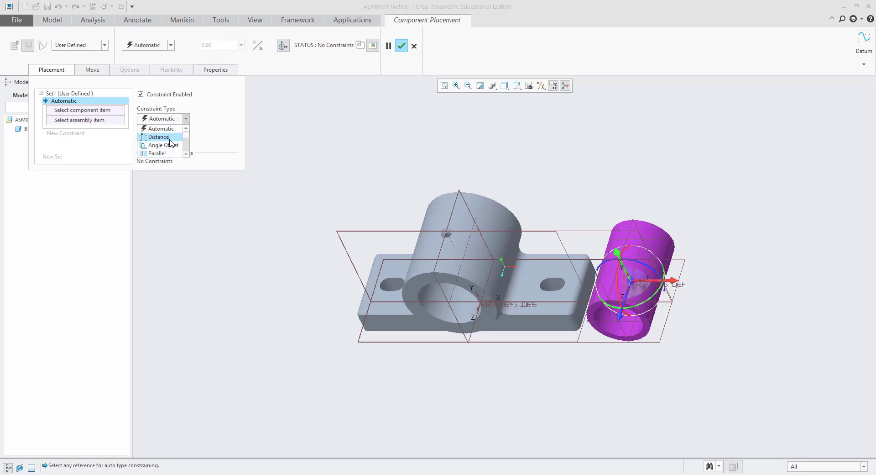
{"action": "scroll", "coordinate": [186, 146], "scroll_direction": "down", "scroll_amount": 2}
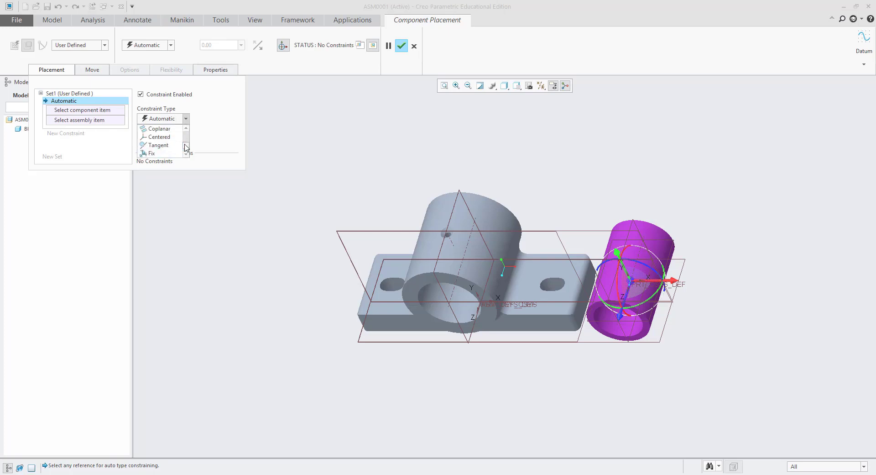
{"action": "scroll", "coordinate": [183, 146], "scroll_direction": "up", "scroll_amount": 3}
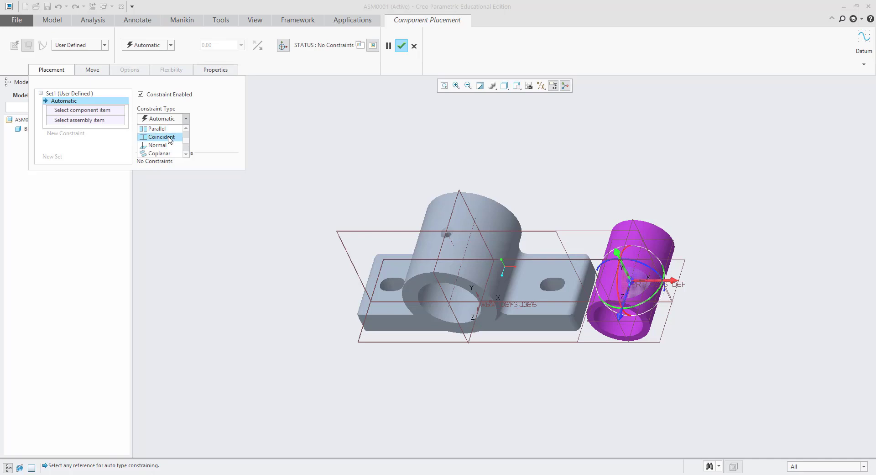
{"action": "left_click", "coordinate": [169, 137]}
{"action": "scroll", "coordinate": [672, 283], "scroll_direction": "up", "scroll_amount": 5}
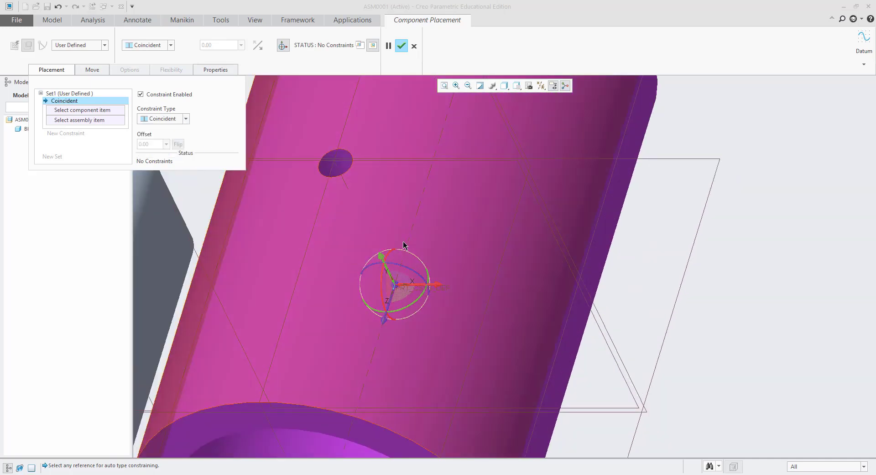
{"action": "left_click", "coordinate": [410, 242]}
{"action": "scroll", "coordinate": [411, 242], "scroll_direction": "down", "scroll_amount": 5}
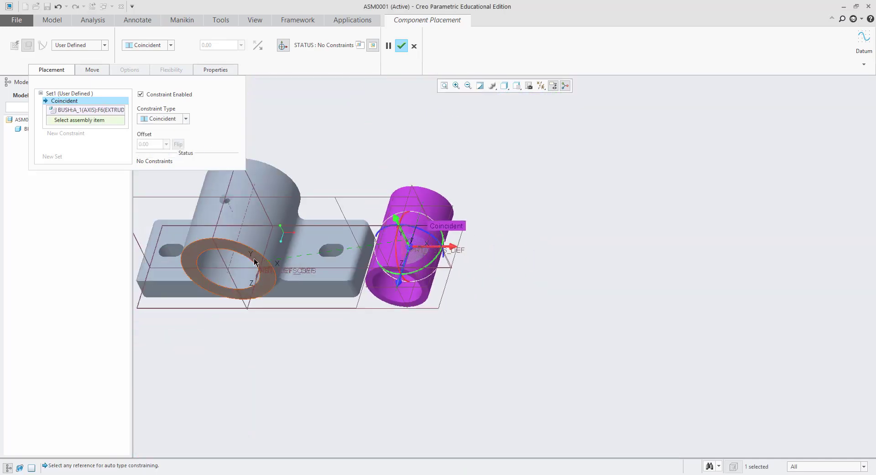
{"action": "scroll", "coordinate": [247, 259], "scroll_direction": "up", "scroll_amount": 2}
{"action": "left_click", "coordinate": [220, 258]}
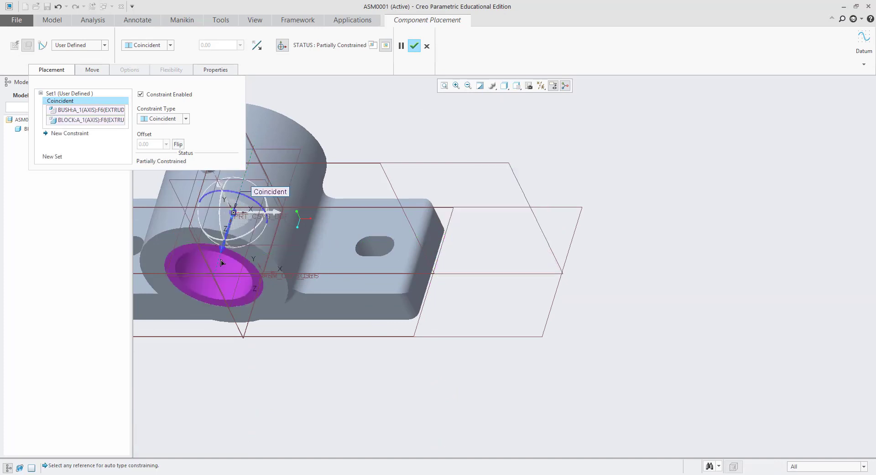
{"action": "scroll", "coordinate": [218, 202], "scroll_direction": "down", "scroll_amount": 4}
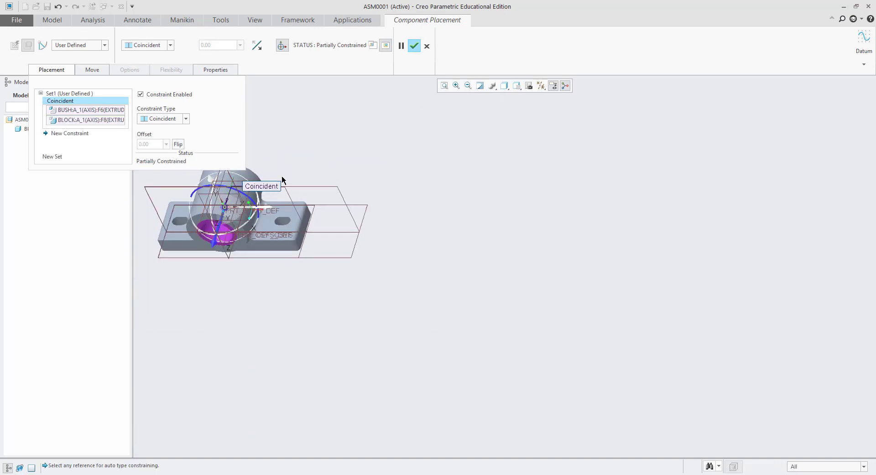
{"action": "left_click", "coordinate": [443, 86]}
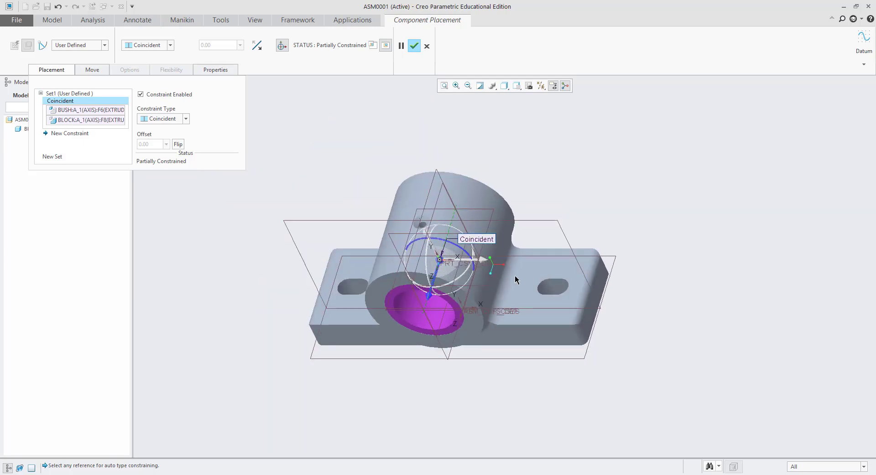
Add a second Coincident constraint between the bush's FRONT datum plane and ASM_FRONT, and complete the bush's placement
{"action": "left_click", "coordinate": [78, 136]}
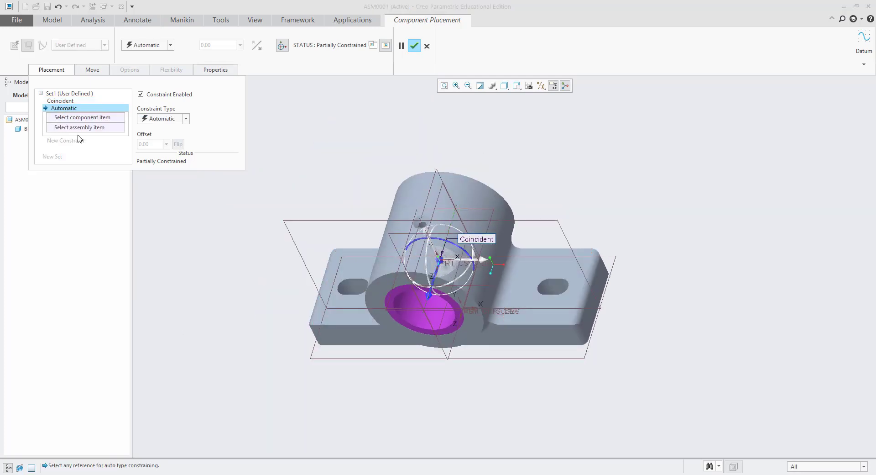
{"action": "left_click_drag", "start_coordinate": [434, 275], "coordinate": [377, 335]}
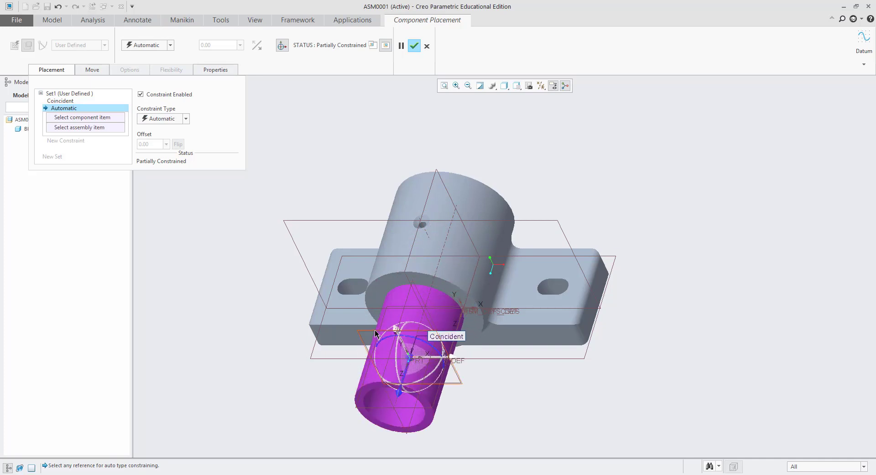
{"action": "left_click", "coordinate": [375, 334]}
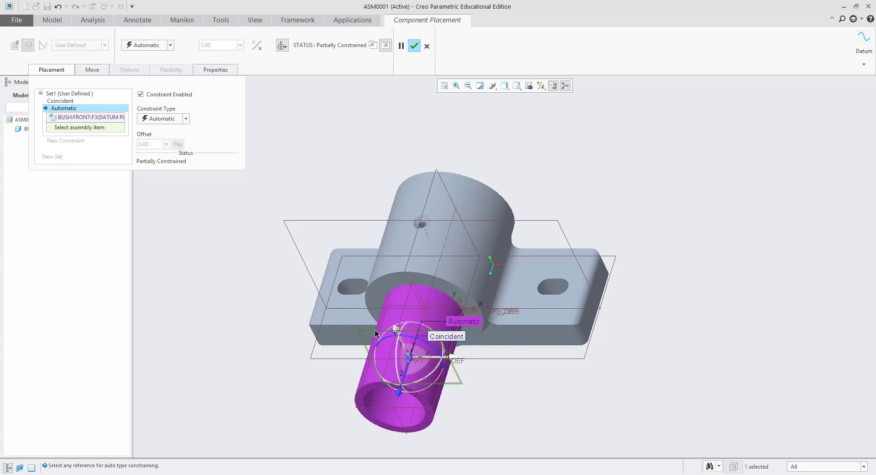
{"action": "left_click", "coordinate": [187, 119]}
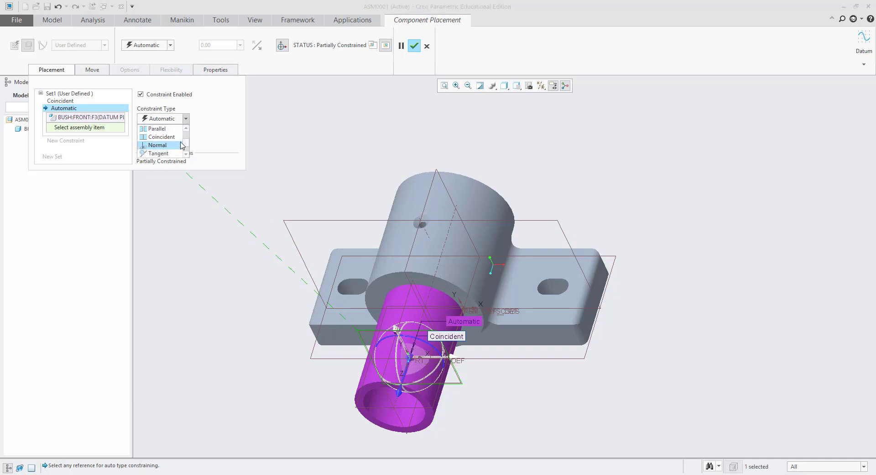
{"action": "left_click", "coordinate": [170, 137]}
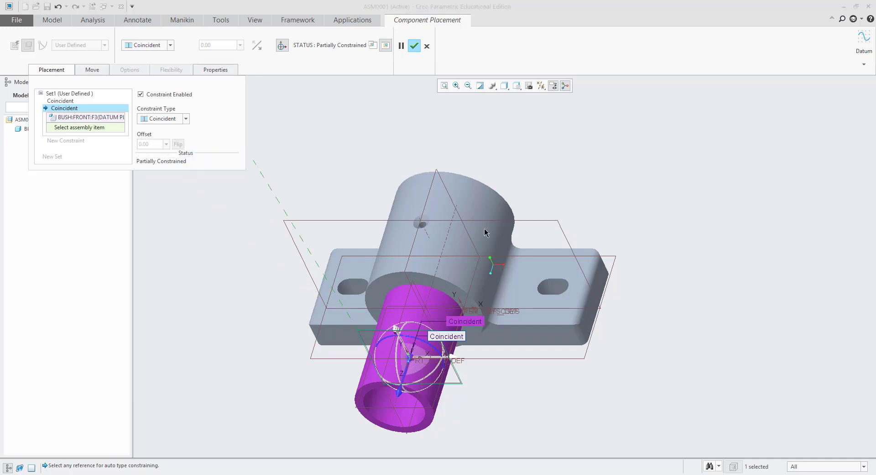
{"action": "left_click", "coordinate": [445, 221]}
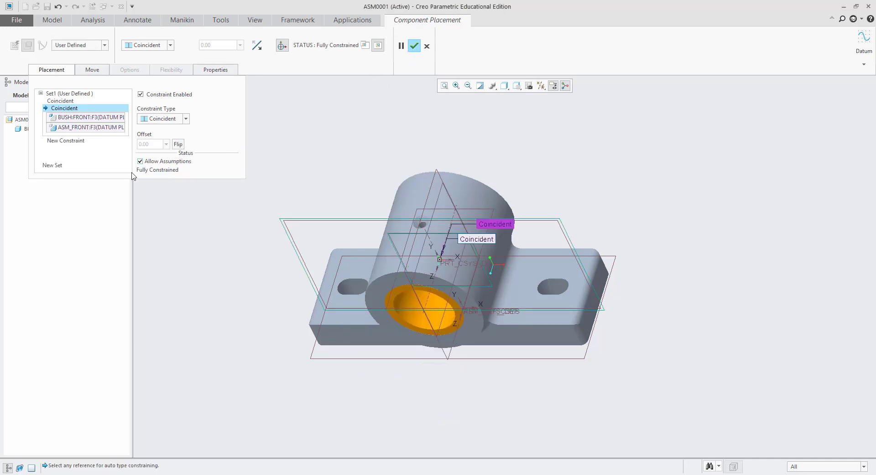
{"action": "left_click", "coordinate": [414, 46]}
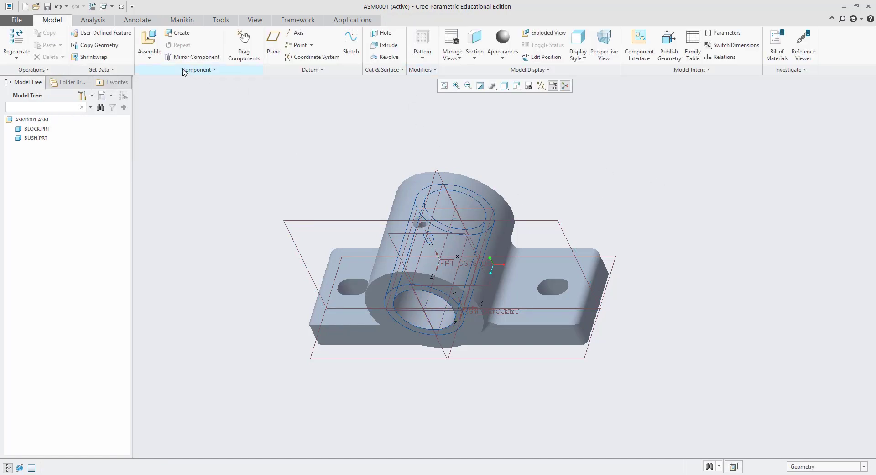
Bring shaft.prt from the BUSH BEARING folder into the assembly
{"action": "left_click", "coordinate": [149, 55]}
{"action": "left_click", "coordinate": [156, 72]}
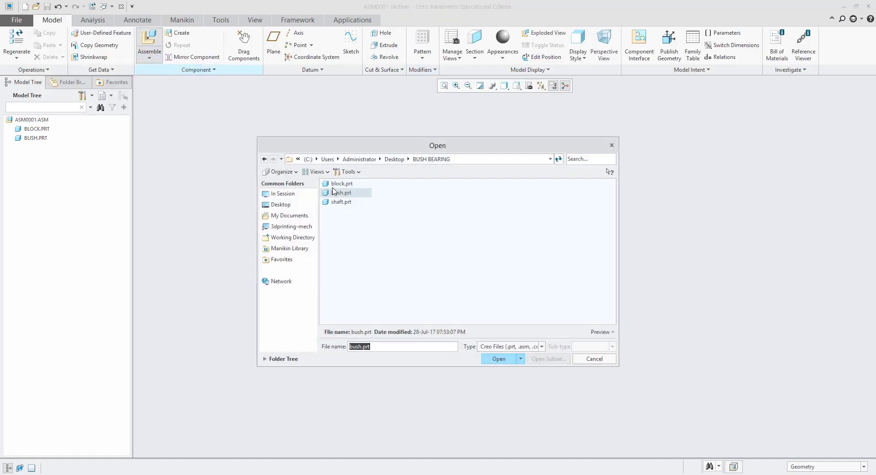
{"action": "double_click", "coordinate": [343, 203]}
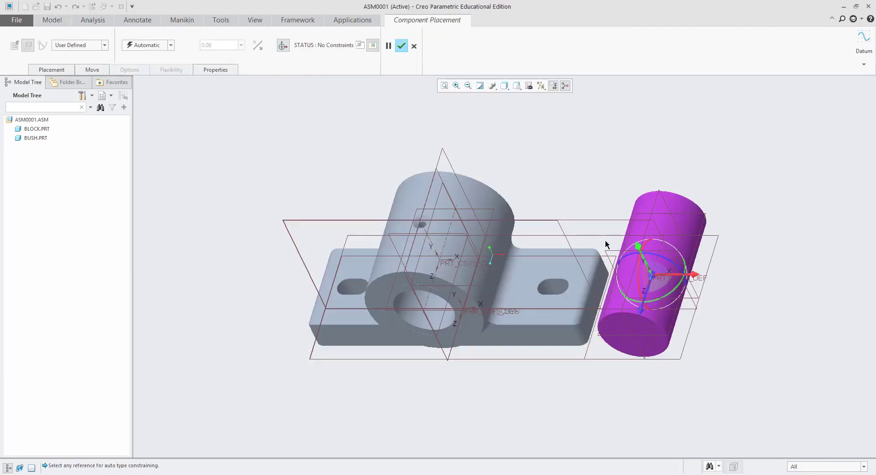
Add a Coincident constraint between the shaft's axis and the bore axis of the block and bush
{"action": "left_click", "coordinate": [171, 46]}
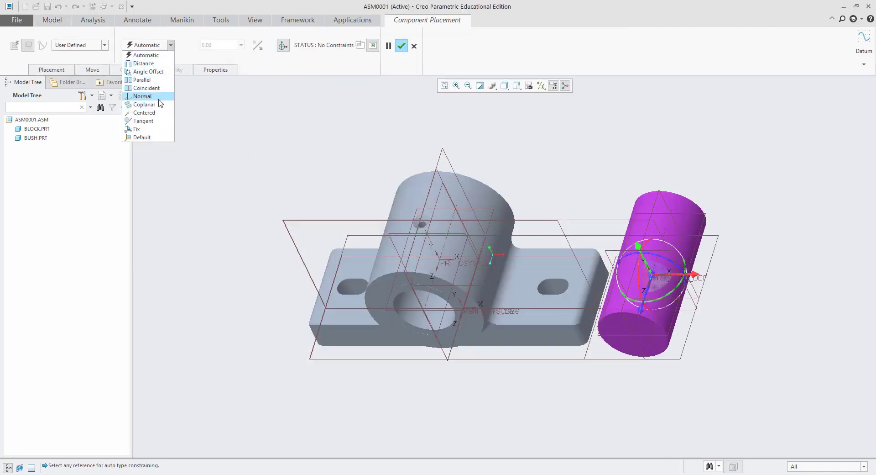
{"action": "left_click", "coordinate": [165, 88]}
{"action": "scroll", "coordinate": [759, 327], "scroll_direction": "down", "scroll_amount": 3}
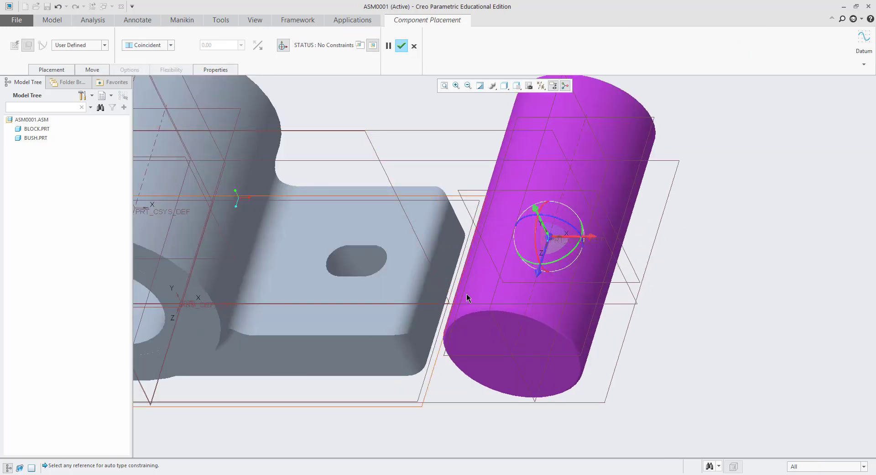
{"action": "left_click", "coordinate": [525, 314]}
{"action": "scroll", "coordinate": [530, 301], "scroll_direction": "up", "scroll_amount": 5}
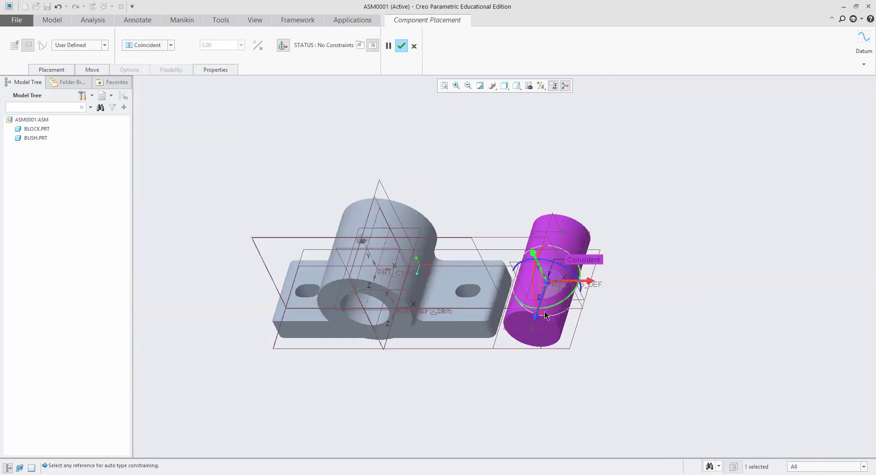
{"action": "scroll", "coordinate": [437, 265], "scroll_direction": "down", "scroll_amount": 3}
{"action": "scroll", "coordinate": [437, 265], "scroll_direction": "down", "scroll_amount": 3}
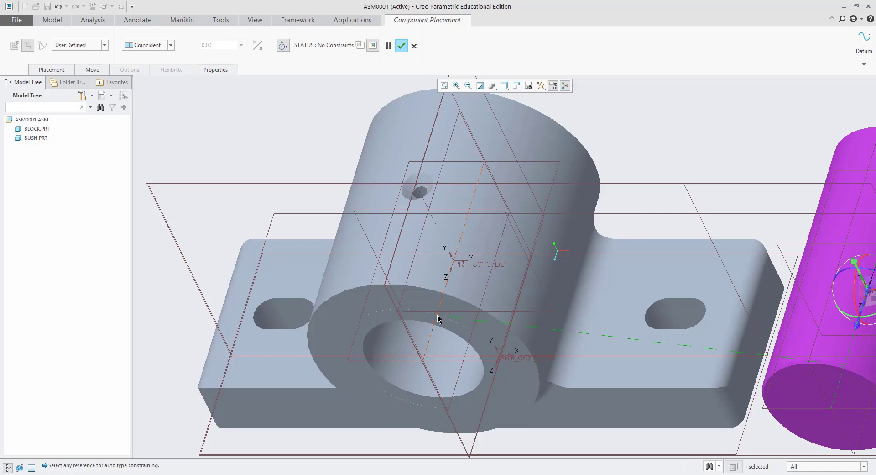
{"action": "left_click", "coordinate": [437, 318]}
{"action": "scroll", "coordinate": [435, 300], "scroll_direction": "up", "scroll_amount": 4}
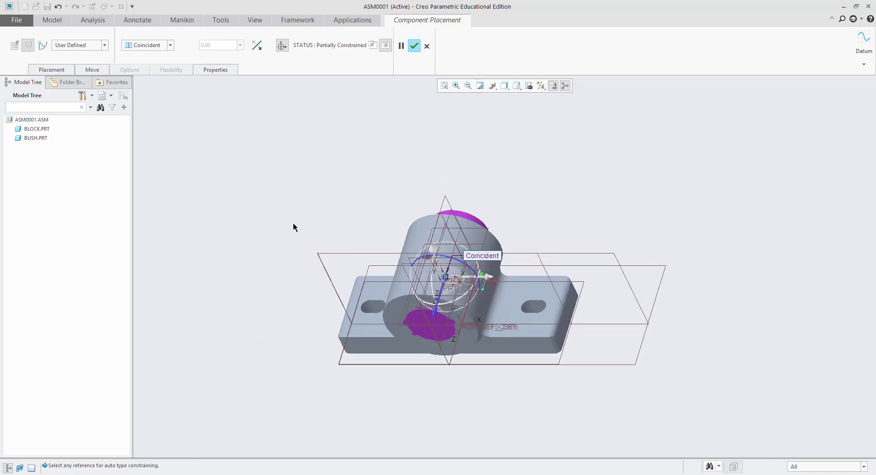
Add a second Coincident constraint between the shaft's FRONT datum plane and ASM_FRONT, and complete the shaft's placement
{"action": "left_click", "coordinate": [57, 70]}
{"action": "left_click", "coordinate": [83, 136]}
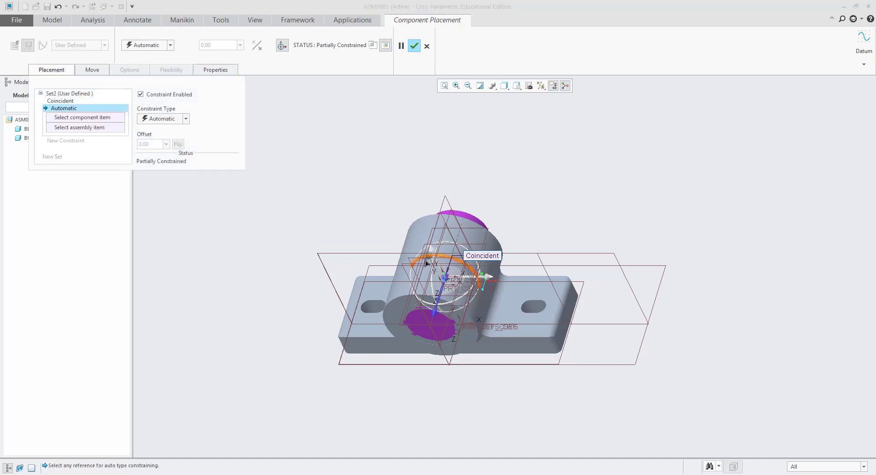
{"action": "left_click_drag", "start_coordinate": [447, 280], "coordinate": [351, 427]}
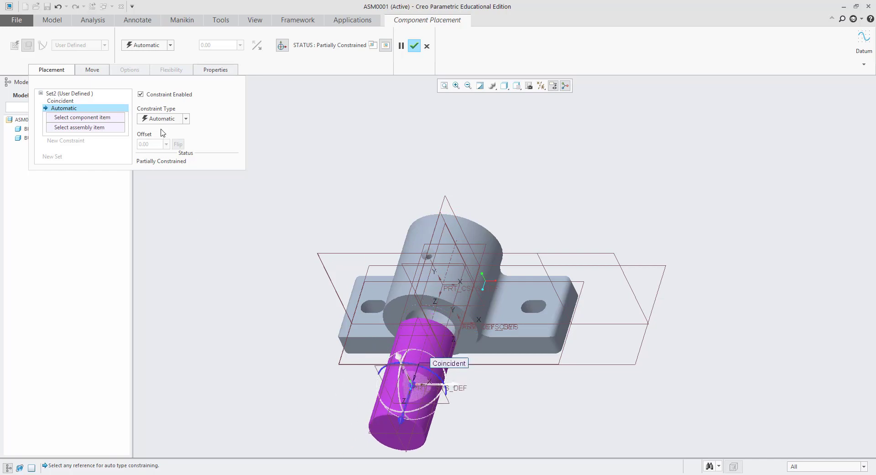
{"action": "left_click", "coordinate": [186, 120]}
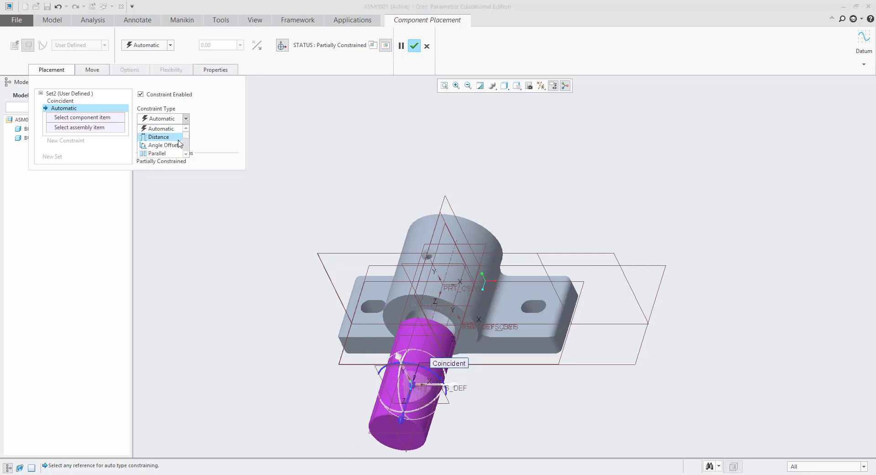
{"action": "left_click", "coordinate": [178, 139]}
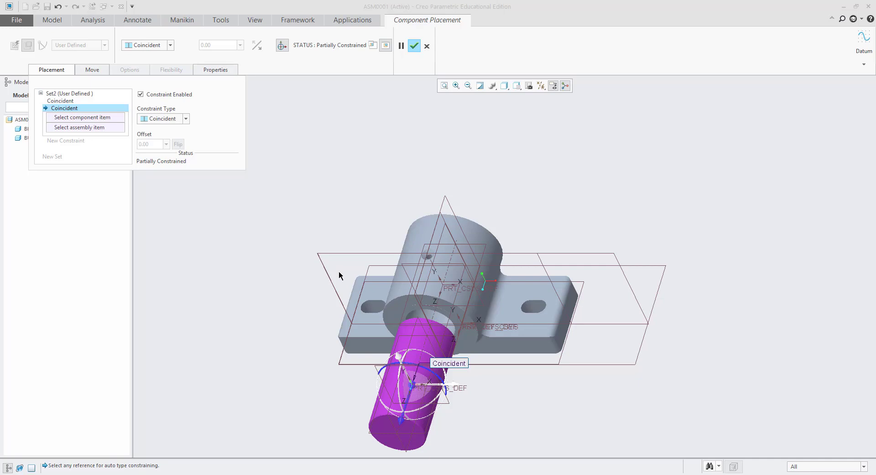
{"action": "left_click", "coordinate": [378, 366]}
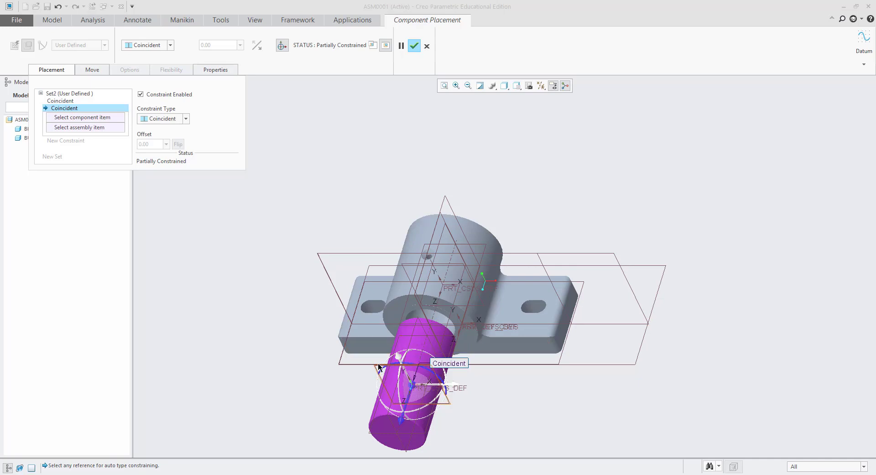
{"action": "left_click", "coordinate": [378, 256]}
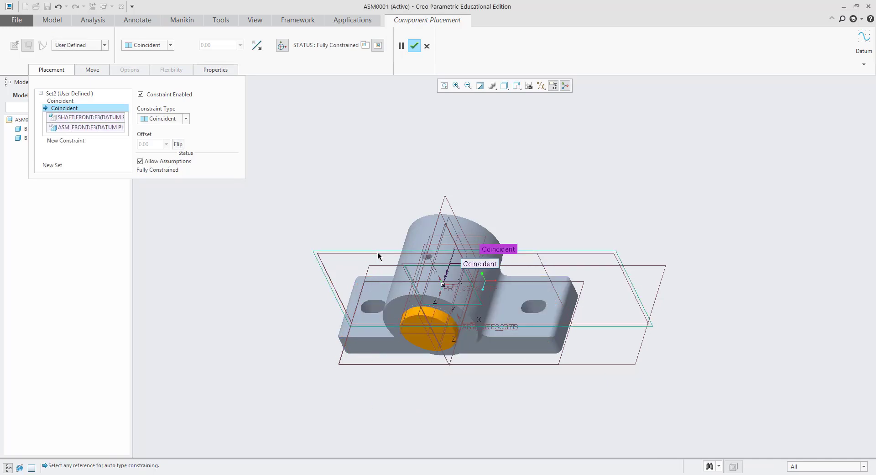
{"action": "left_click", "coordinate": [413, 46]}
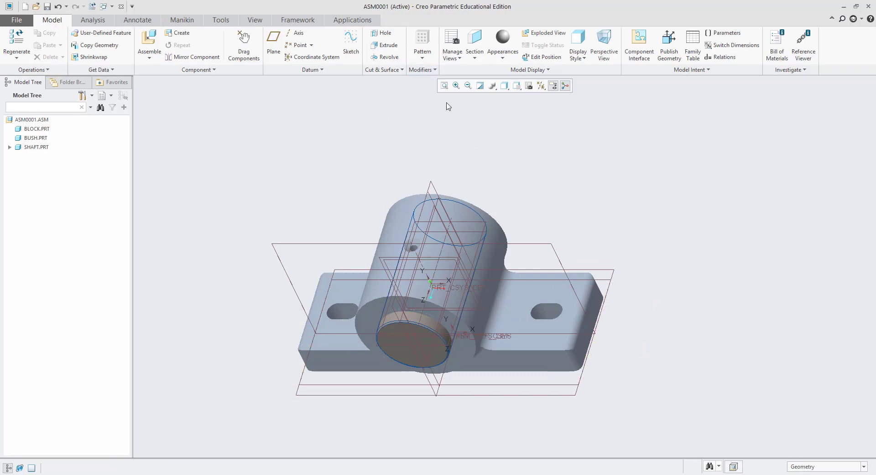
Turn off the display of all datum axes, points, coordinate systems and planes in the assembly
{"action": "left_click", "coordinate": [541, 87]}
{"action": "left_click", "coordinate": [544, 98]}
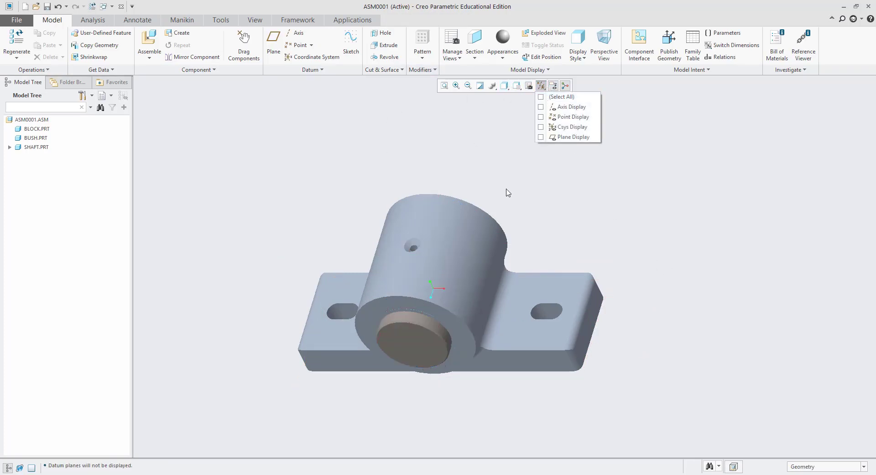
{"action": "middle_click_drag", "start_coordinate": [543, 201], "coordinate": [546, 185]}
{"action": "scroll", "coordinate": [550, 178], "scroll_direction": "up", "scroll_amount": 2}
{"action": "scroll", "coordinate": [548, 178], "scroll_direction": "down", "scroll_amount": 4}
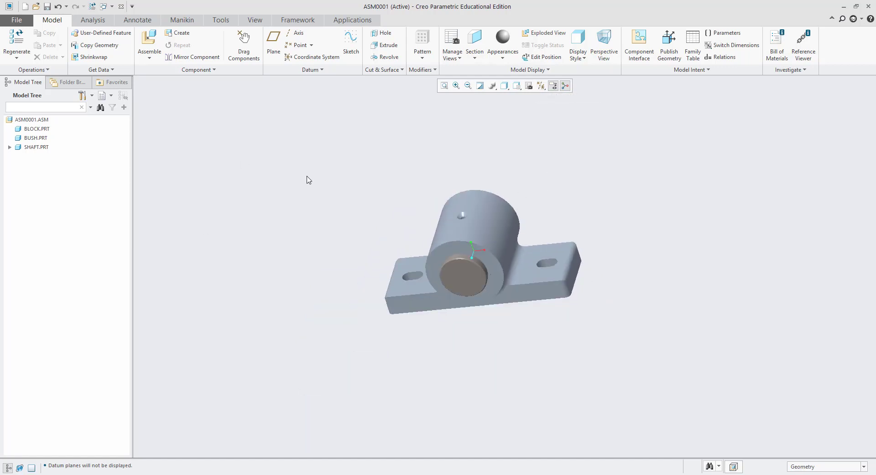
Create the drawing drw0001 of asm0001.asm without the default template, on an empty A4 landscape sheet, and maximize its window
{"action": "left_click", "coordinate": [16, 20]}
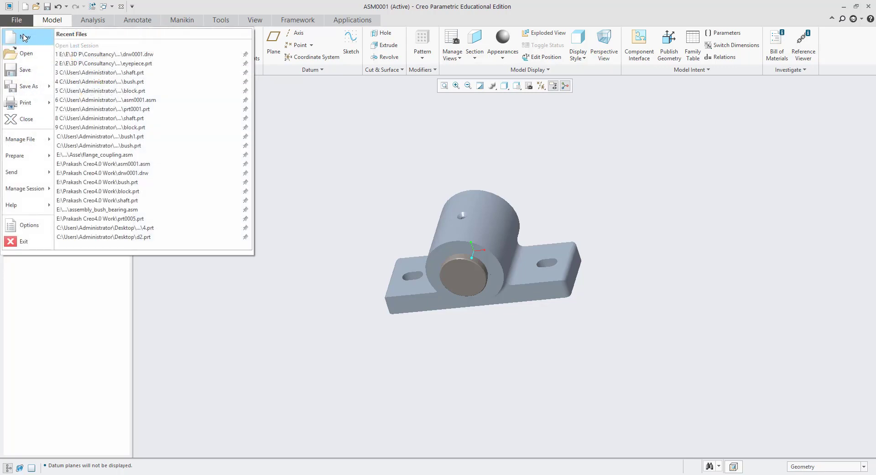
{"action": "left_click", "coordinate": [23, 38]}
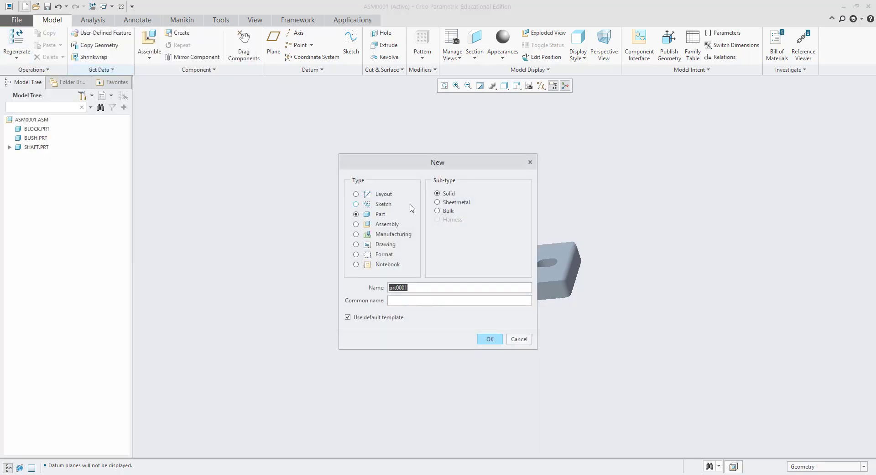
{"action": "left_click", "coordinate": [383, 247]}
{"action": "left_click", "coordinate": [377, 317]}
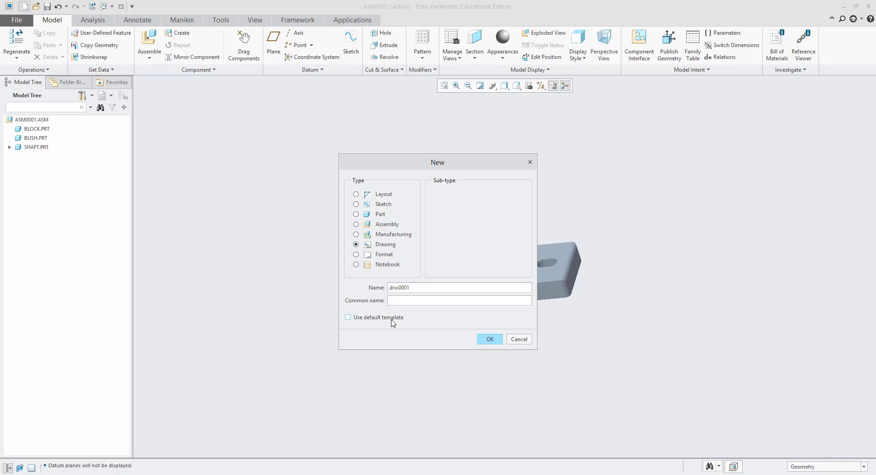
{"action": "left_click", "coordinate": [490, 339]}
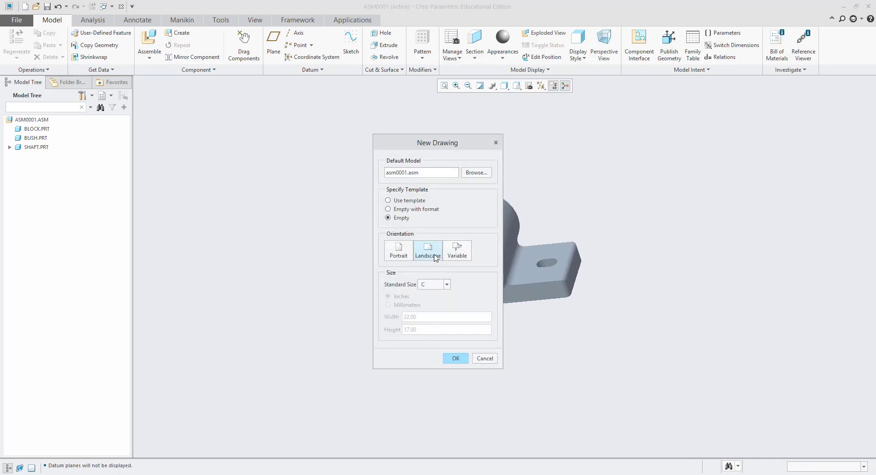
{"action": "left_click", "coordinate": [447, 284]}
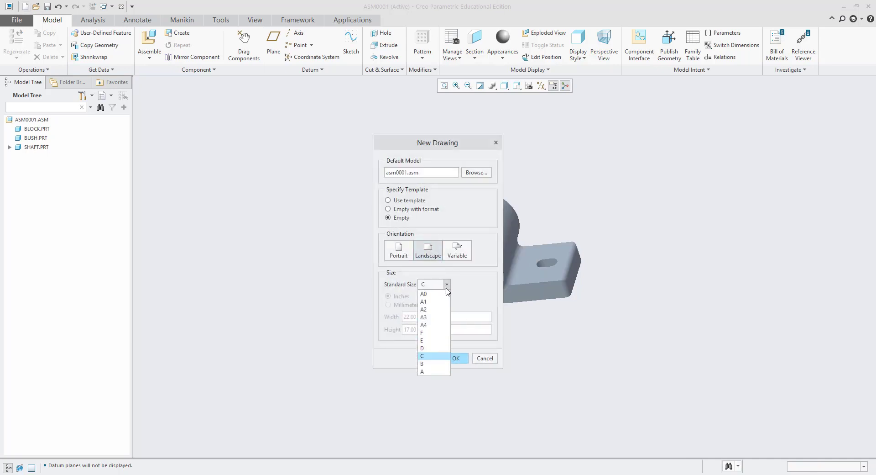
{"action": "left_click", "coordinate": [442, 325]}
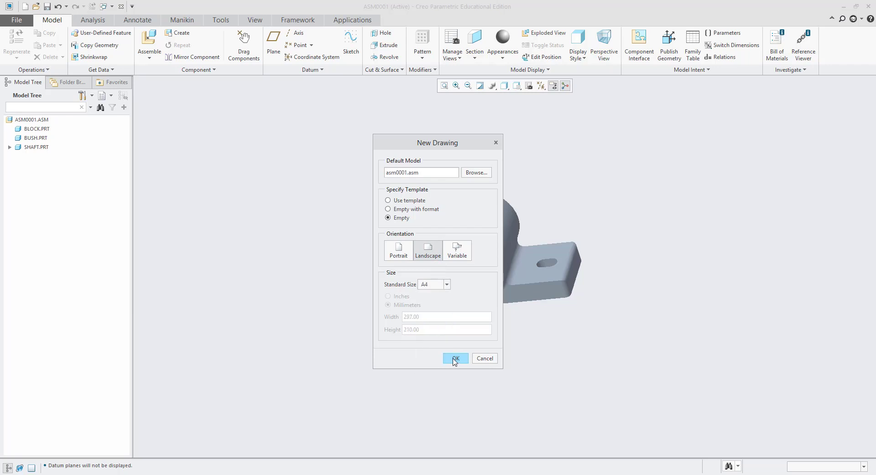
{"action": "left_click", "coordinate": [455, 359]}
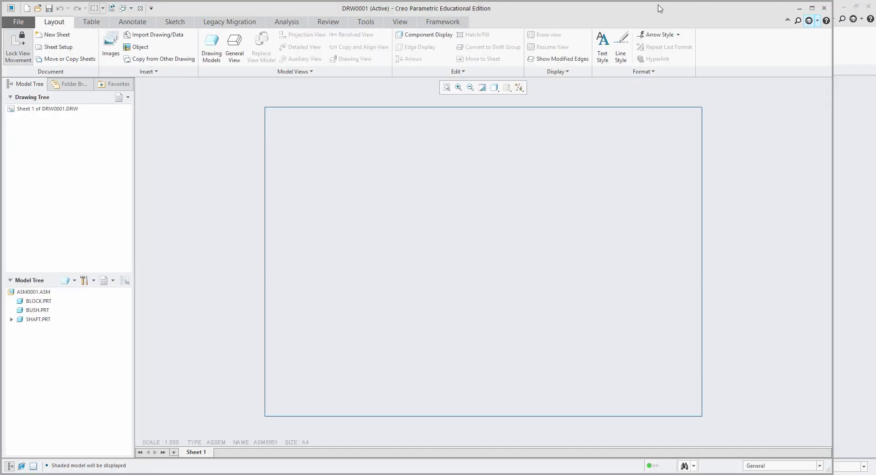
{"action": "double_click", "coordinate": [661, 8]}
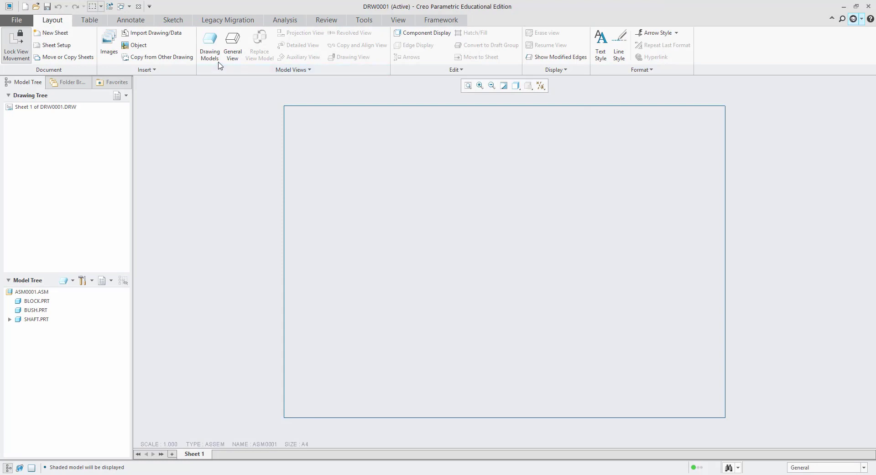
Place a general view of the assembly in the sheet's upper left area using the DEFAULT ALL combined state
{"action": "left_click", "coordinate": [233, 46]}
{"action": "left_click", "coordinate": [405, 225]}
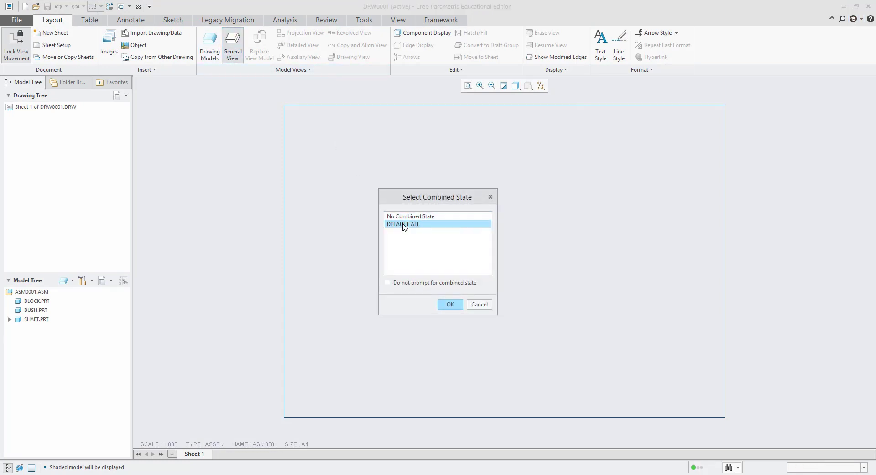
{"action": "double_click", "coordinate": [405, 225]}
{"action": "left_click", "coordinate": [384, 186]}
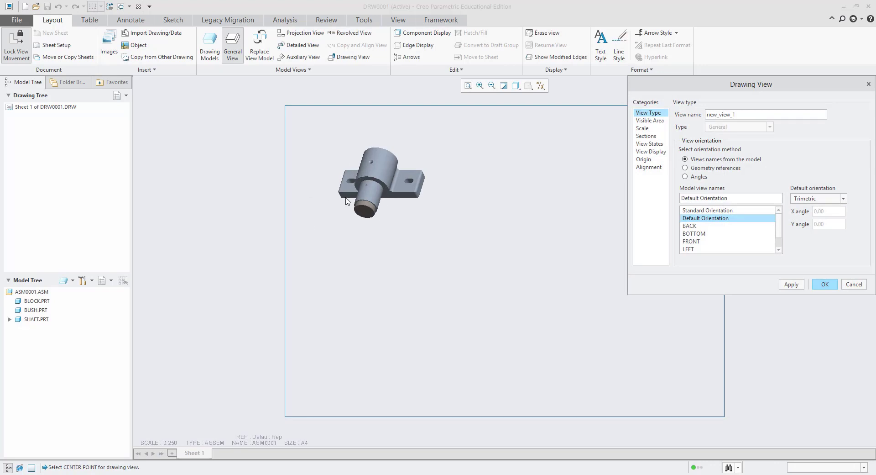
Disable exploded components in the general view's view states and apply the change
{"action": "left_click", "coordinate": [646, 136]}
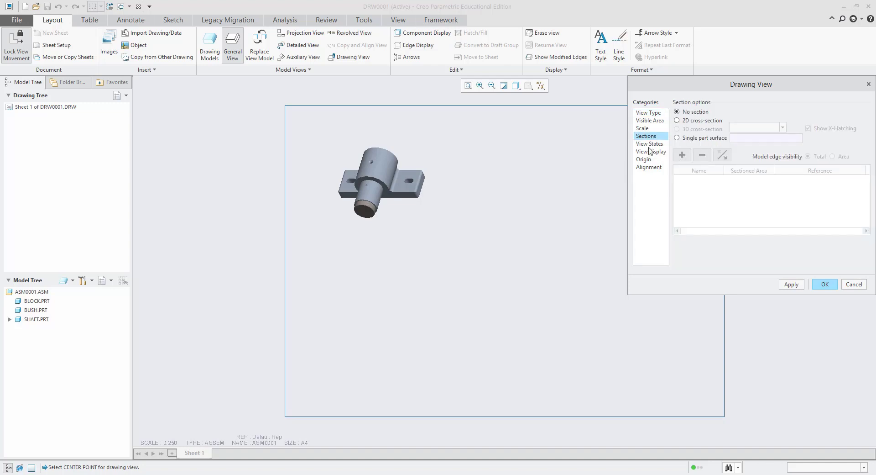
{"action": "left_click", "coordinate": [649, 145]}
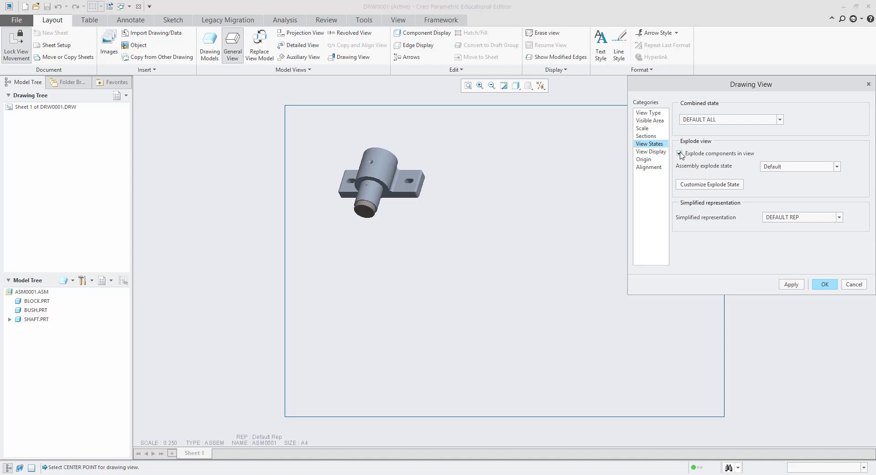
{"action": "left_click", "coordinate": [681, 154]}
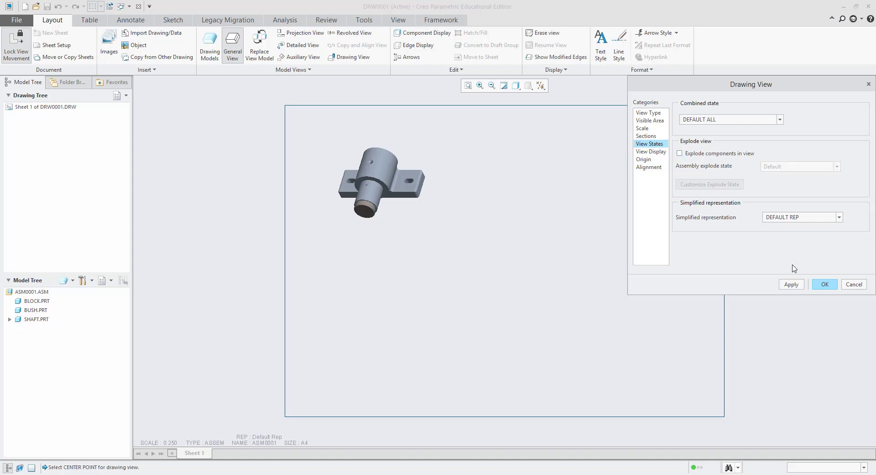
{"action": "left_click", "coordinate": [647, 114]}
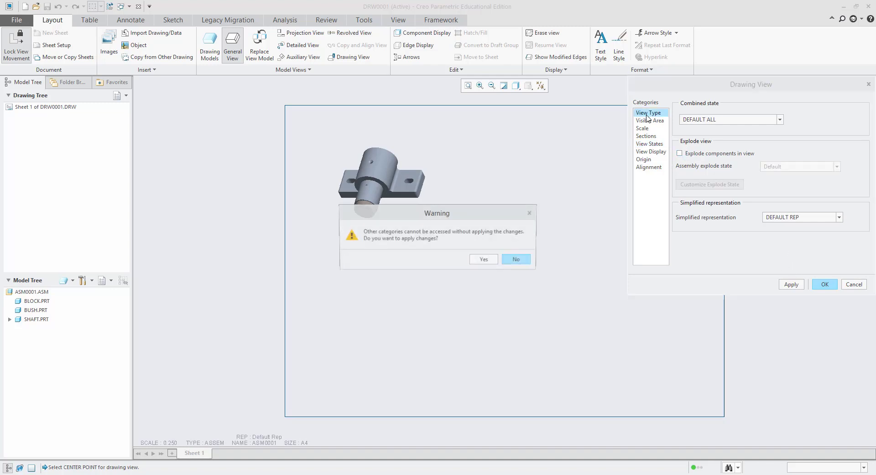
{"action": "left_click", "coordinate": [492, 261]}
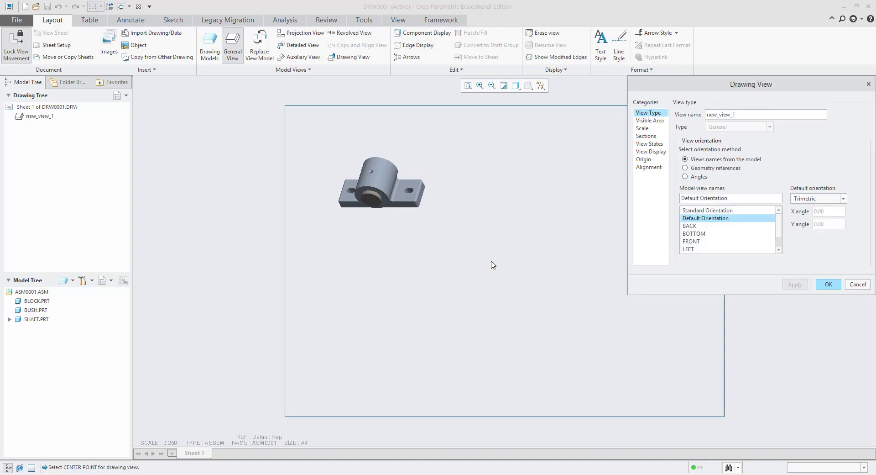
Orient the general view to the model's FRONT view and finish its definition
{"action": "left_click", "coordinate": [691, 241]}
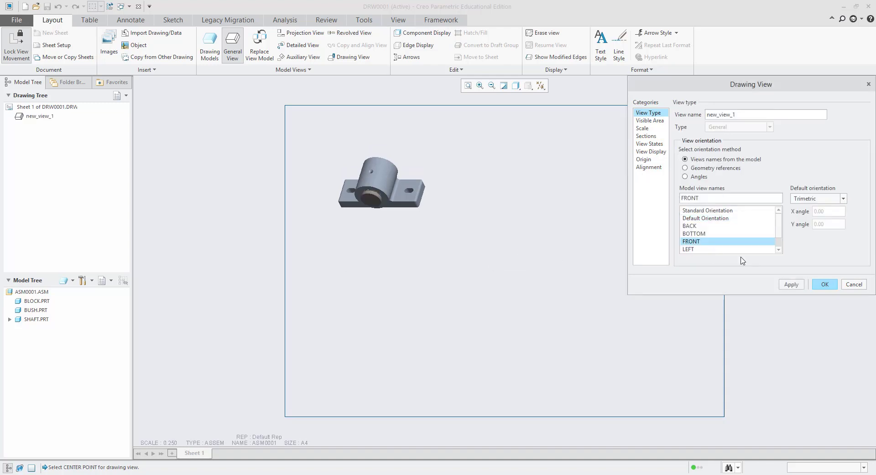
{"action": "left_click", "coordinate": [793, 284]}
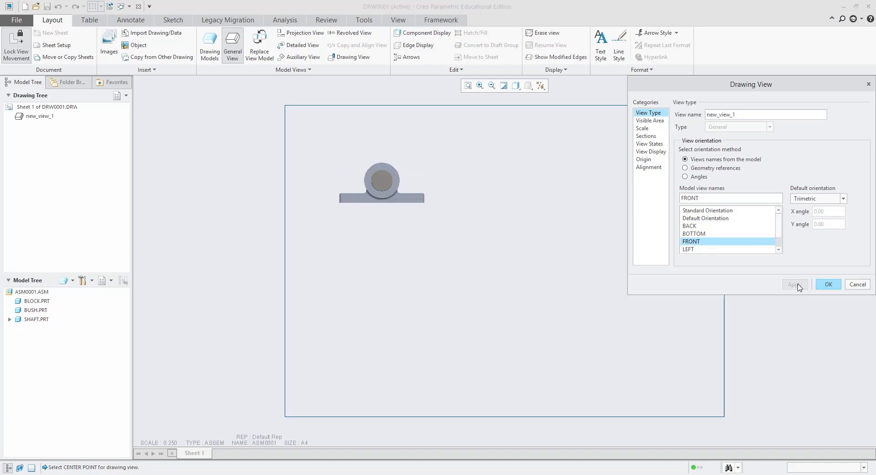
{"action": "left_click", "coordinate": [828, 284]}
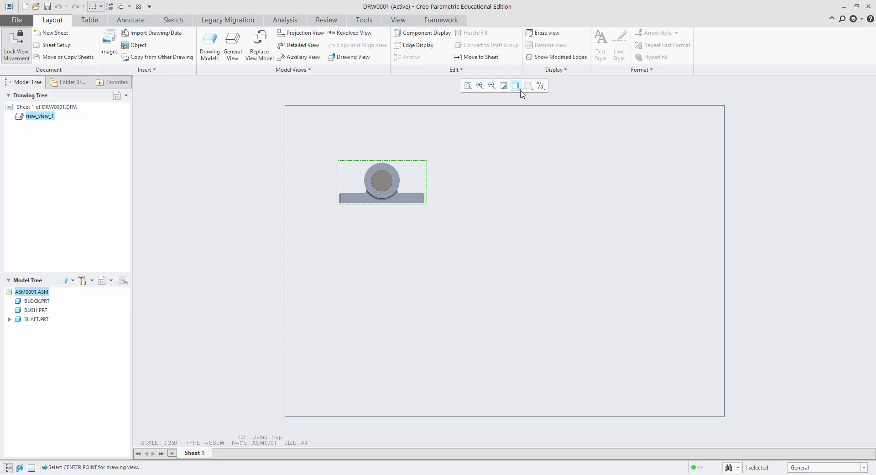
Project a top view above the front view, then unlock view movement and move it below the front view
{"action": "left_click", "coordinate": [301, 33]}
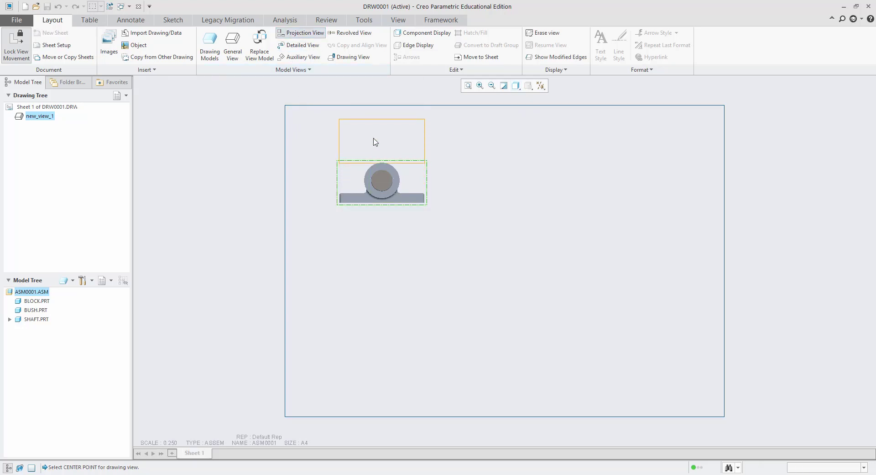
{"action": "left_click", "coordinate": [369, 124]}
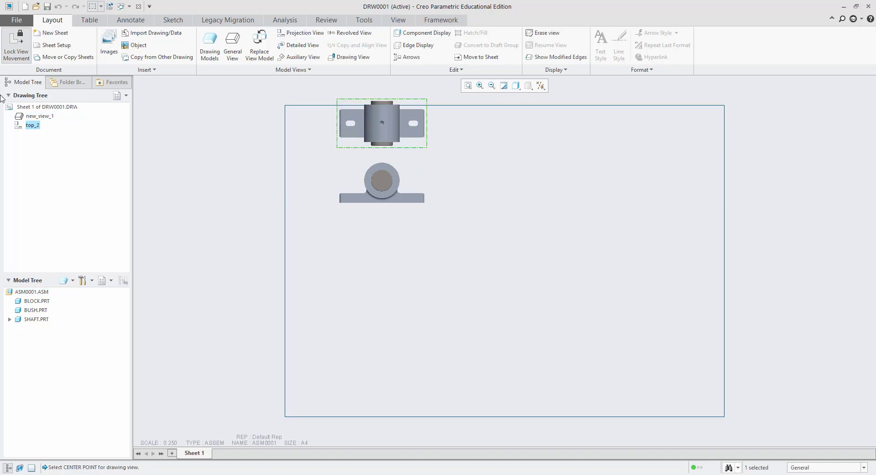
{"action": "left_click", "coordinate": [19, 44]}
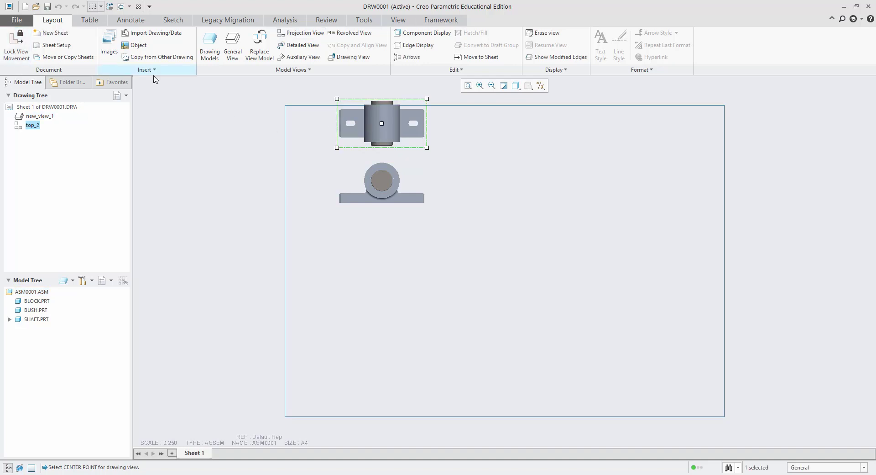
{"action": "left_click_drag", "start_coordinate": [386, 123], "coordinate": [386, 290]}
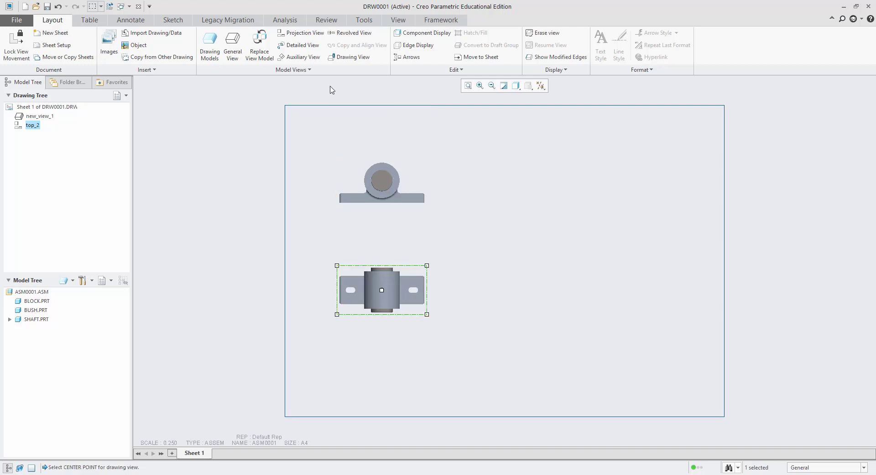
Project a side view from the front view, place it to the front view's right, and clear the selection
{"action": "left_click", "coordinate": [364, 178]}
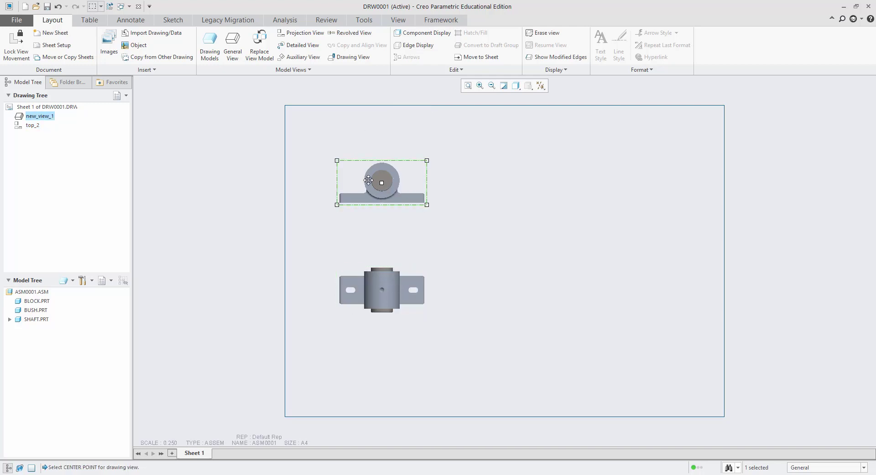
{"action": "left_click", "coordinate": [297, 34]}
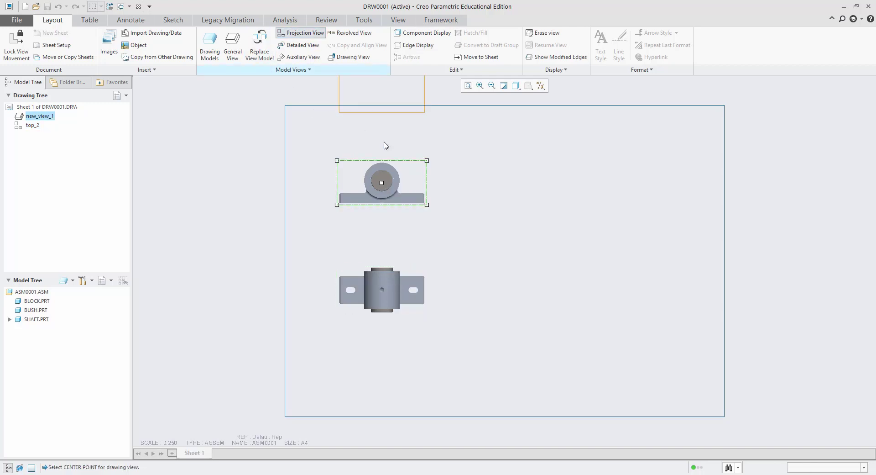
{"action": "left_click", "coordinate": [537, 175]}
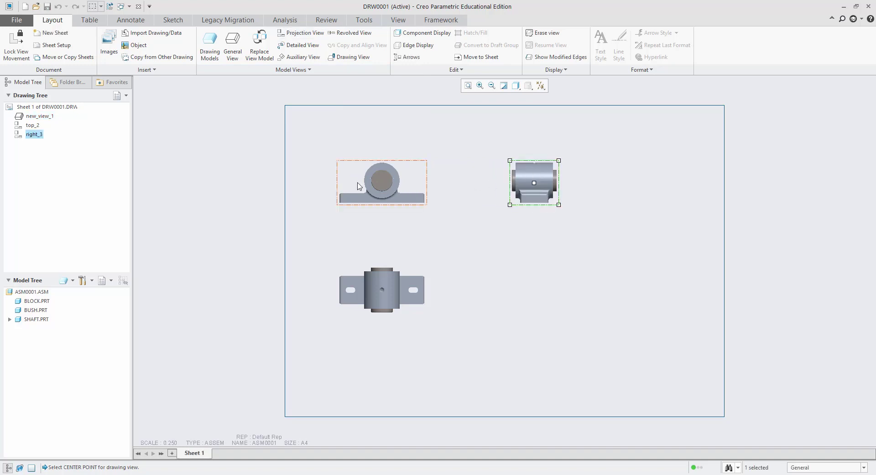
{"action": "left_click", "coordinate": [523, 289]}
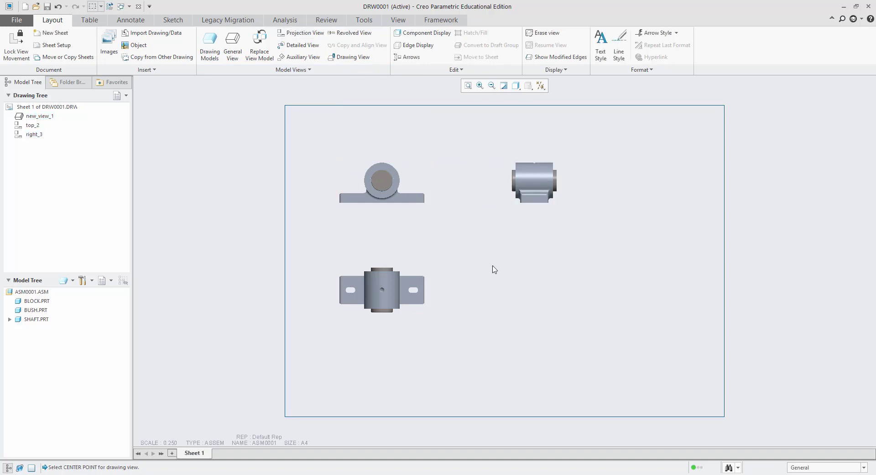
Insert a general view with the DEFAULT ALL combined state below the side view and turn off exploded components in it
{"action": "left_click", "coordinate": [235, 54]}
{"action": "left_click", "coordinate": [413, 225]}
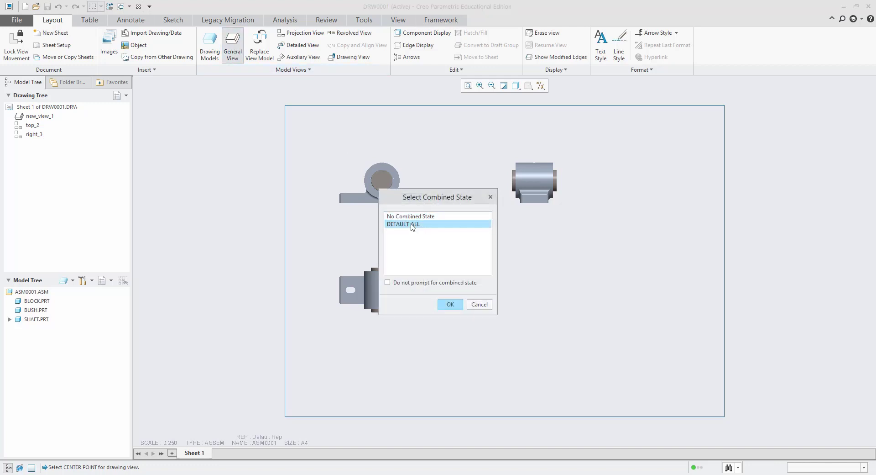
{"action": "left_click", "coordinate": [453, 304]}
{"action": "left_click", "coordinate": [525, 289]}
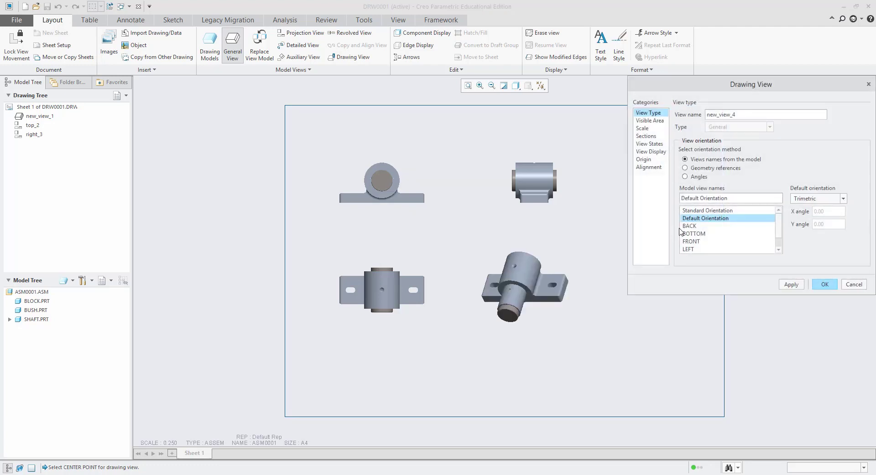
{"action": "left_click", "coordinate": [652, 144]}
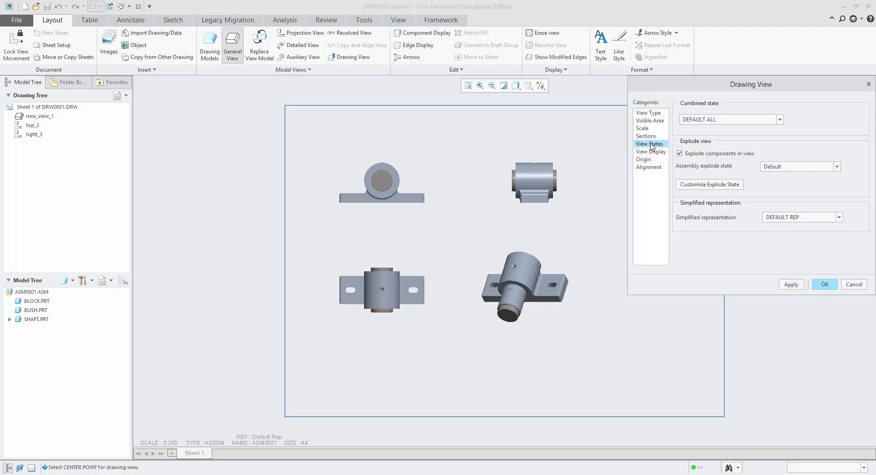
{"action": "left_click", "coordinate": [679, 154]}
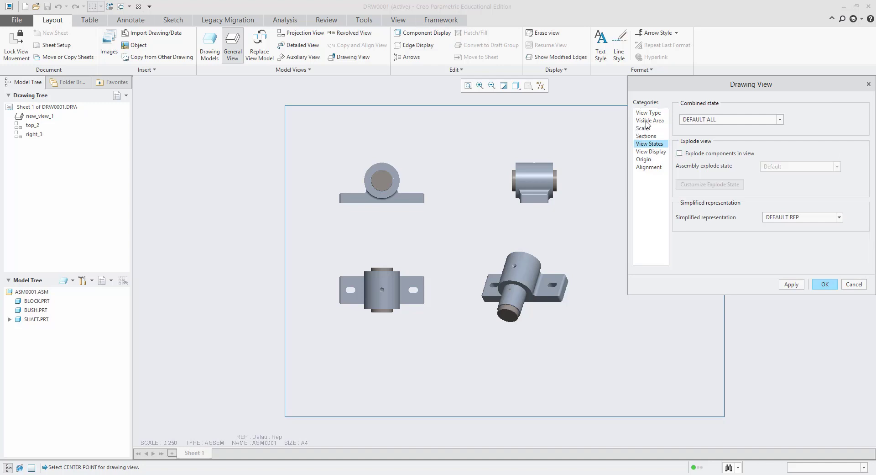
{"action": "left_click", "coordinate": [820, 284]}
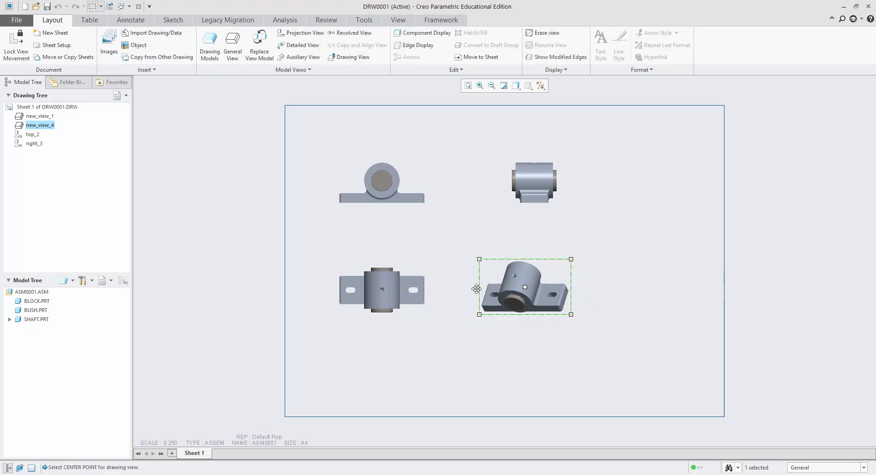
Change the new general view's default orientation to Isometric and clear the selection
{"action": "double_click", "coordinate": [527, 283]}
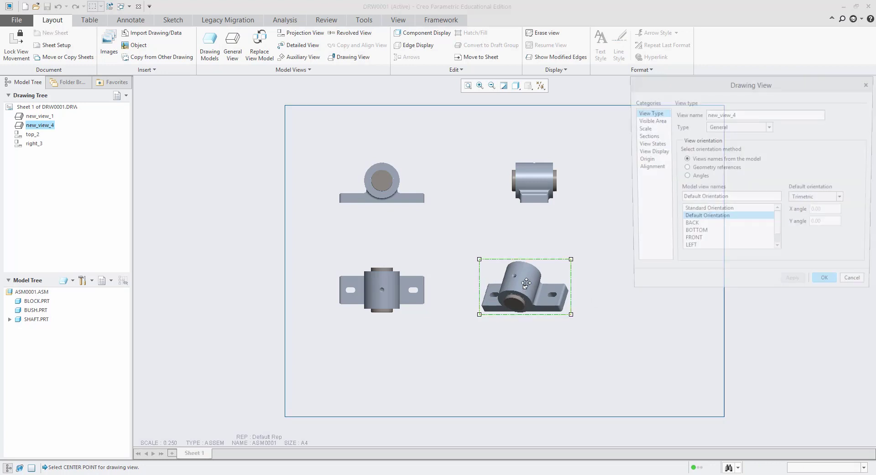
{"action": "left_click", "coordinate": [795, 199]}
{"action": "left_click", "coordinate": [808, 214]}
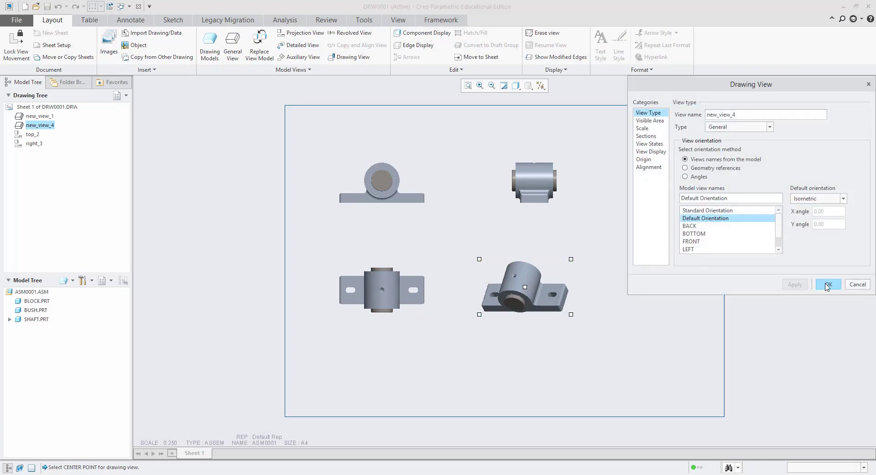
{"action": "left_click", "coordinate": [827, 284]}
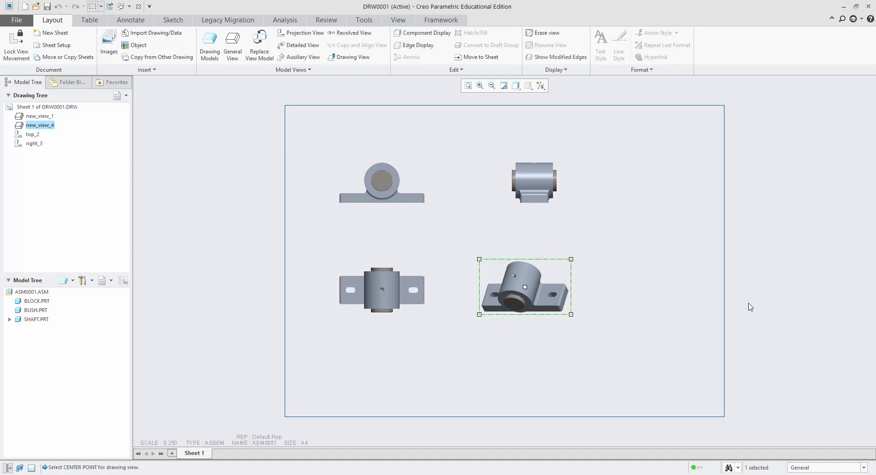
{"action": "left_click", "coordinate": [675, 344]}
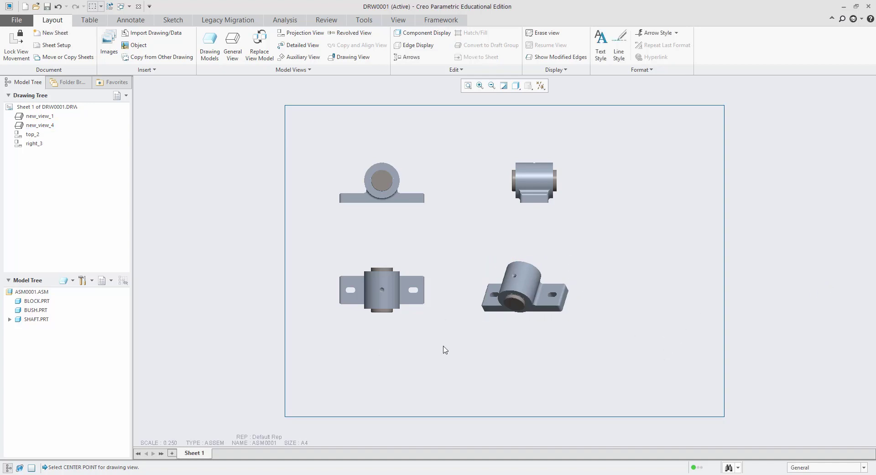
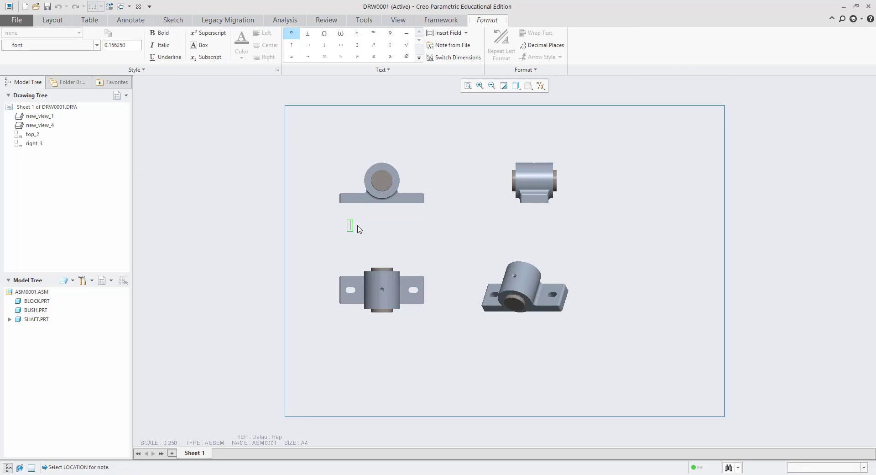
Enter "Front View" as the text of the note below the front view and finish the note
{"action": "type", "text": "Front View"}
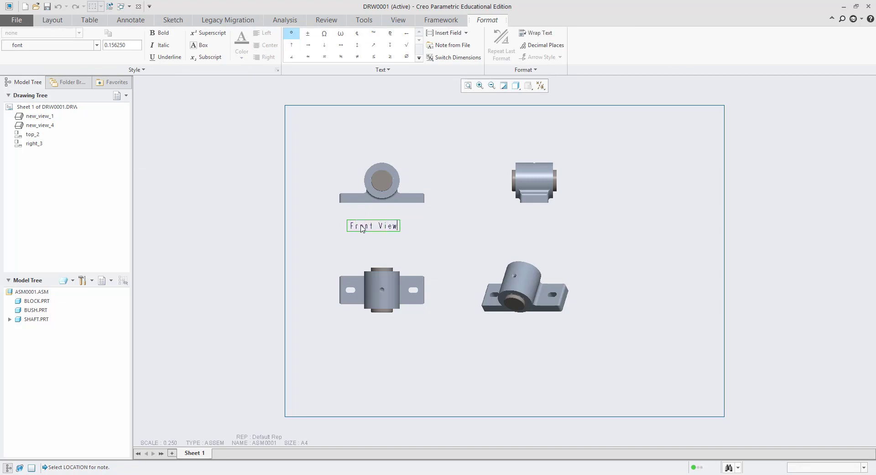
{"action": "left_click", "coordinate": [372, 363]}
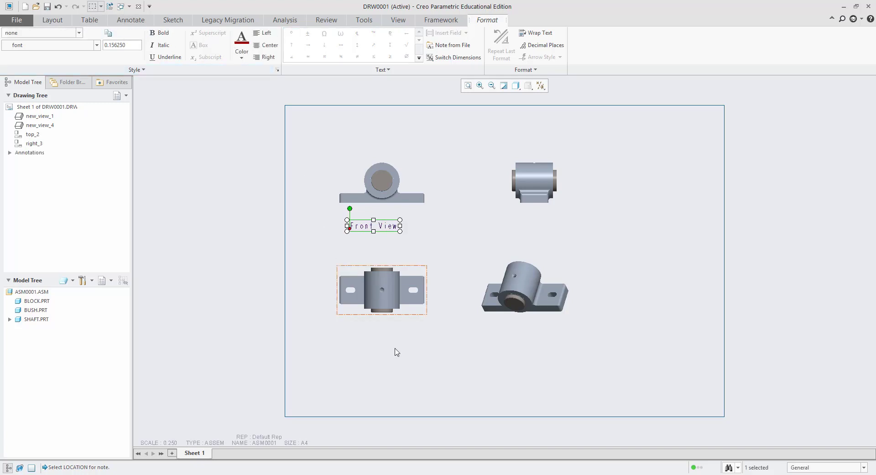
{"action": "left_click", "coordinate": [449, 367]}
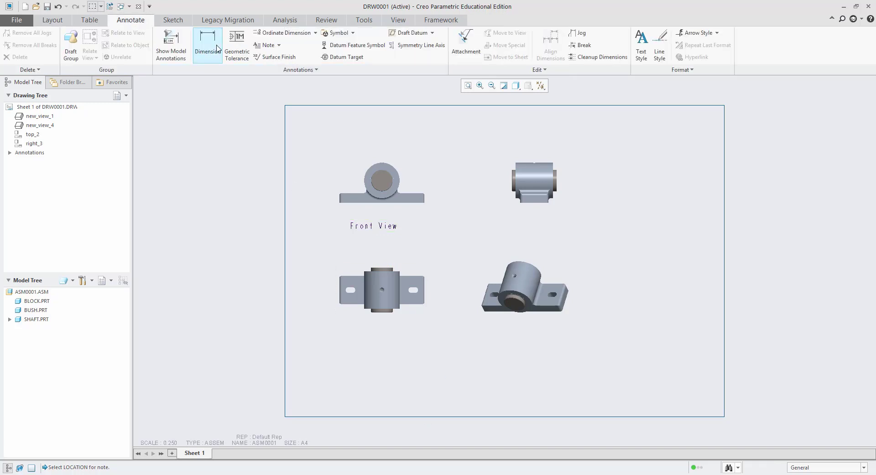
Add an unattached note reading "Top View" below the top view
{"action": "left_click", "coordinate": [267, 45]}
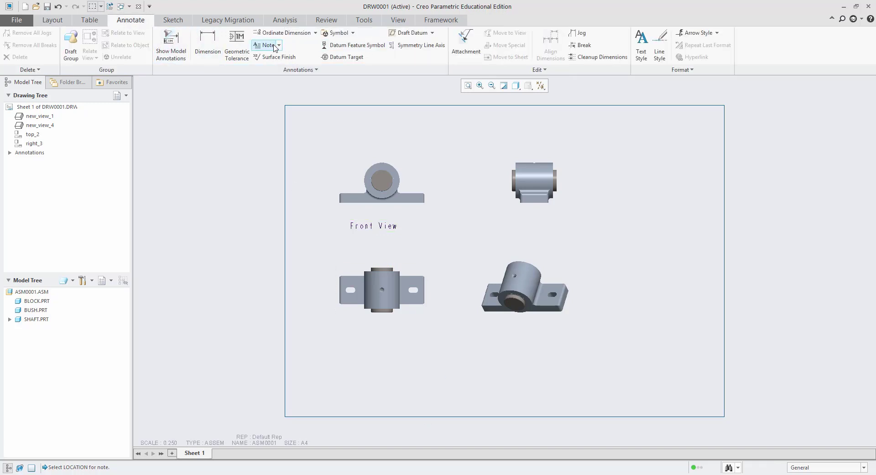
{"action": "left_click", "coordinate": [356, 355]}
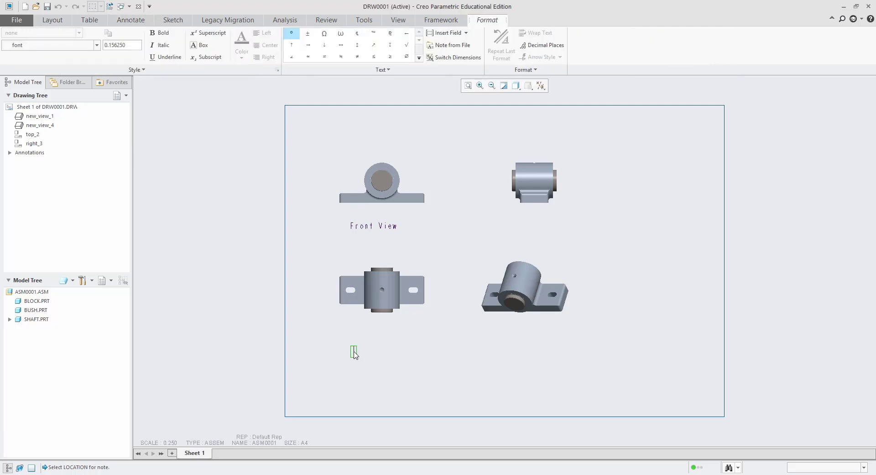
{"action": "type", "text": "Top View"}
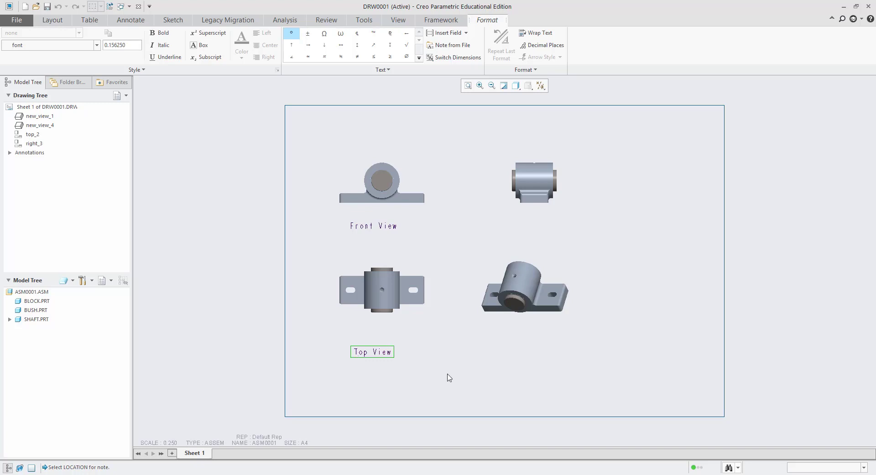
{"action": "left_click", "coordinate": [495, 359]}
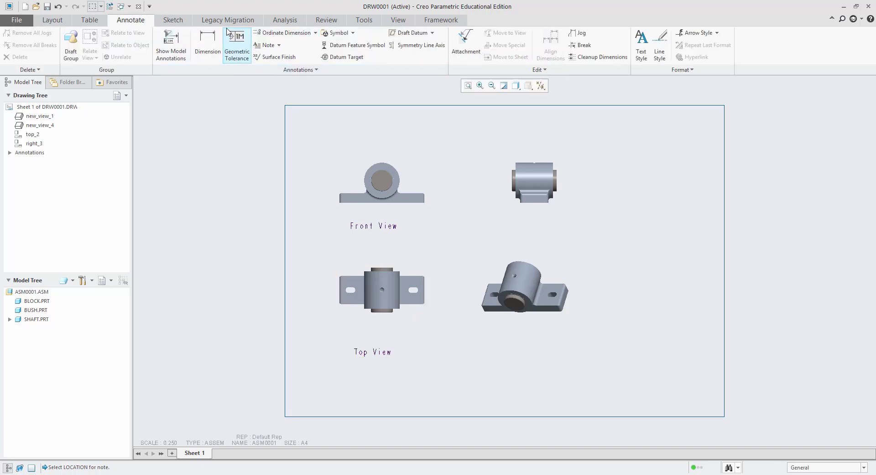
Add an unattached note reading "side view" below the side view
{"action": "left_click", "coordinate": [265, 46]}
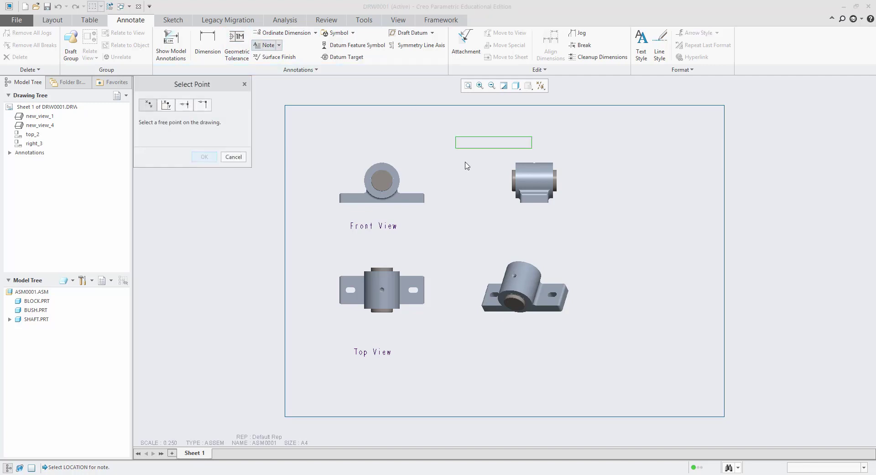
{"action": "left_click", "coordinate": [499, 231]}
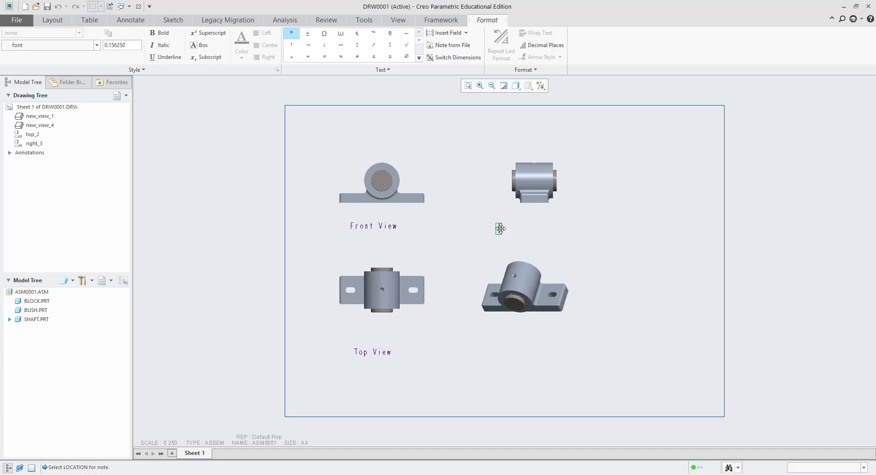
{"action": "type", "text": "Side"}
{"action": "left_click", "coordinate": [567, 251]}
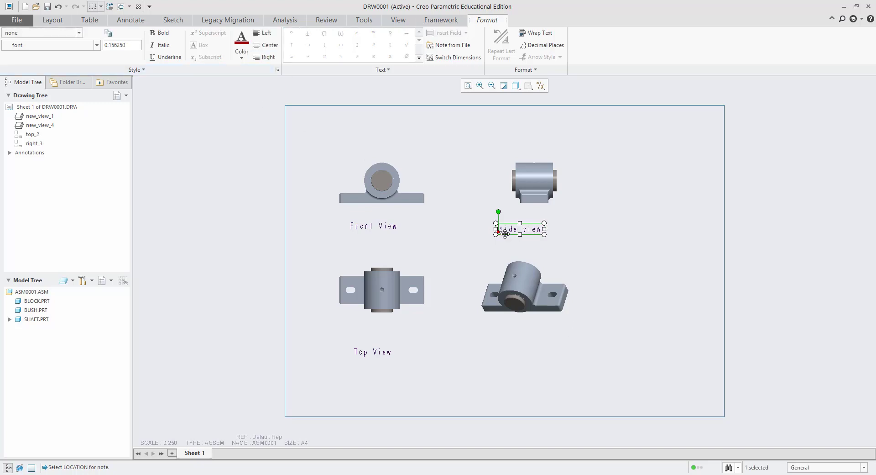
{"action": "left_click", "coordinate": [575, 245]}
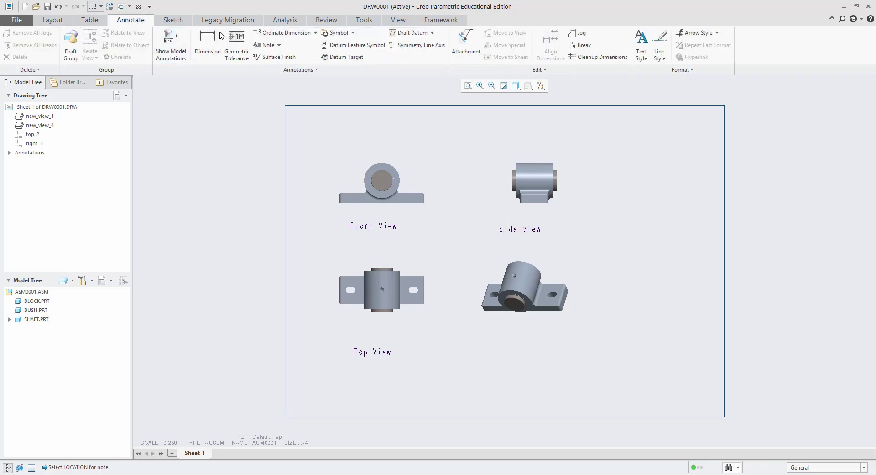
Add an unattached note reading "Isometric view" below the isometric view
{"action": "left_click", "coordinate": [266, 44]}
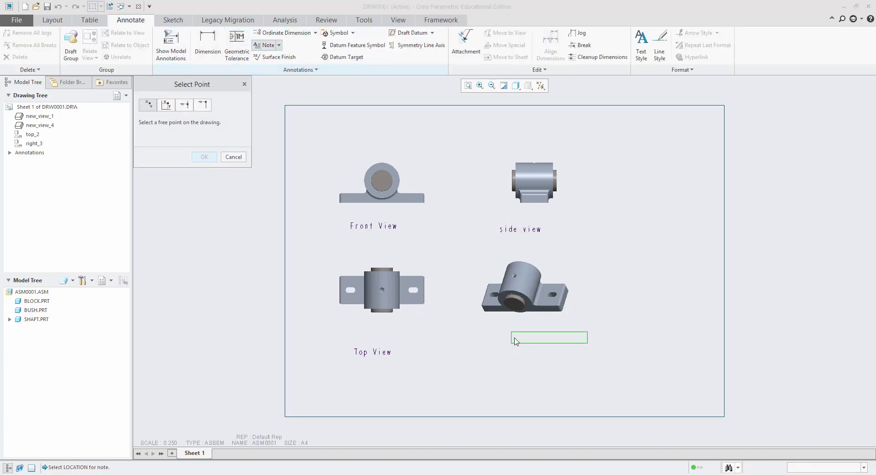
{"action": "left_click", "coordinate": [503, 357]}
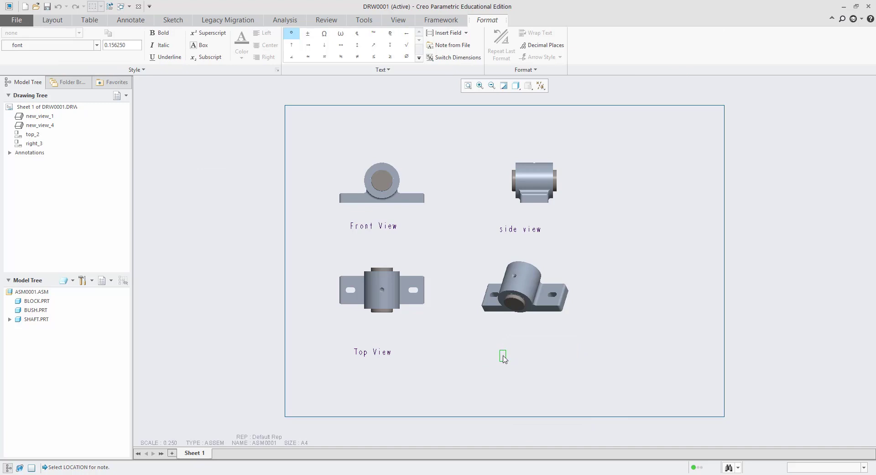
{"action": "type", "text": "Isometric view"}
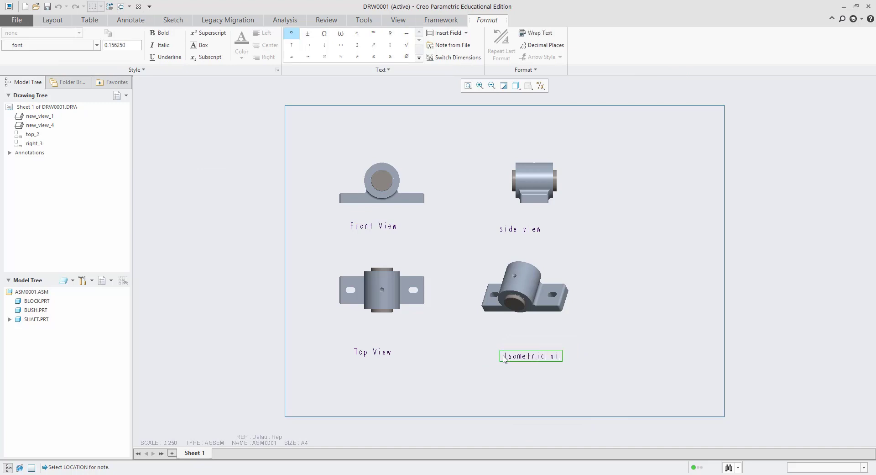
{"action": "left_click", "coordinate": [623, 337]}
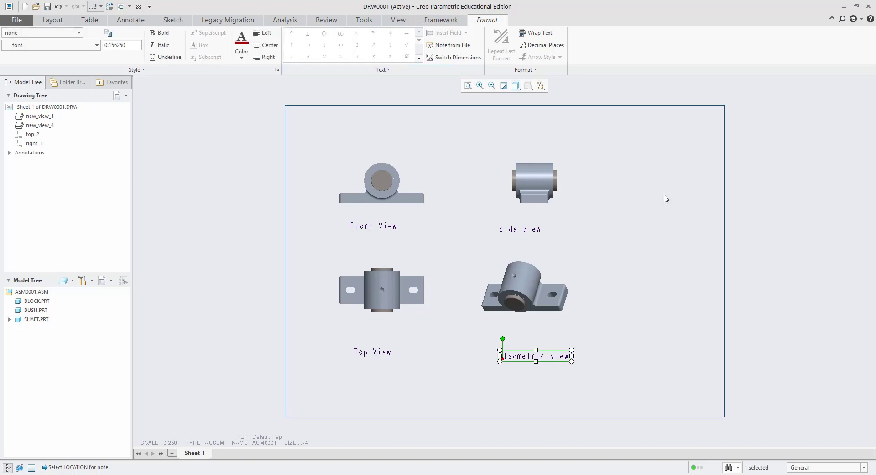
{"action": "left_click", "coordinate": [608, 220]}
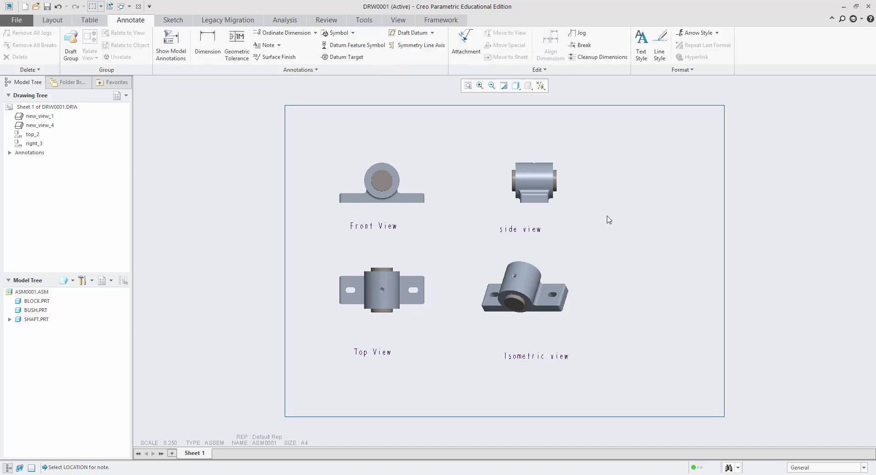
Switch the drawing's display style to No Hidden and refit the sheet
{"action": "left_click", "coordinate": [516, 87]}
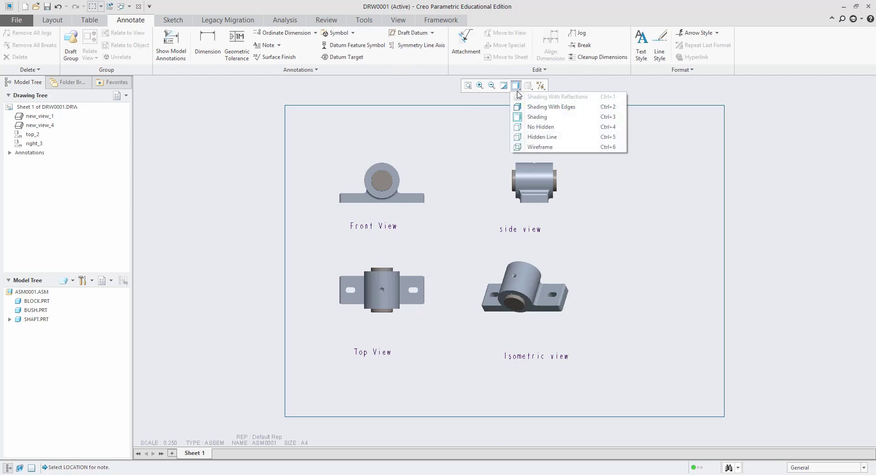
{"action": "left_click", "coordinate": [534, 127]}
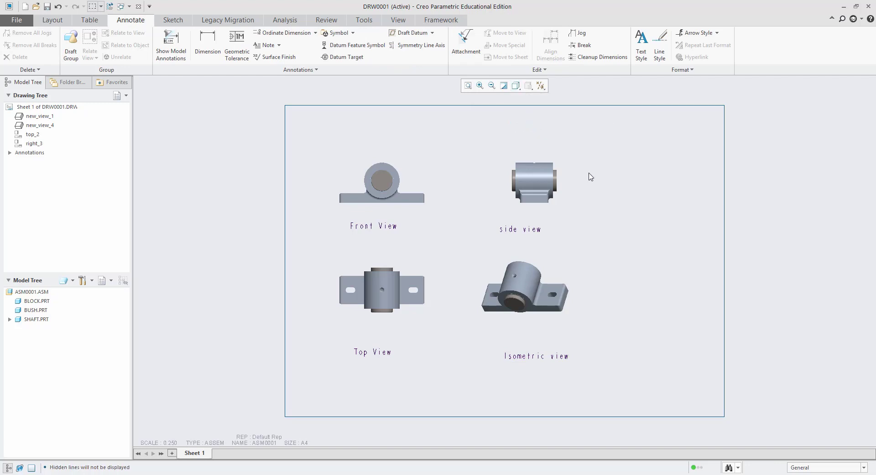
{"action": "scroll", "coordinate": [567, 205], "scroll_direction": "down", "scroll_amount": 1}
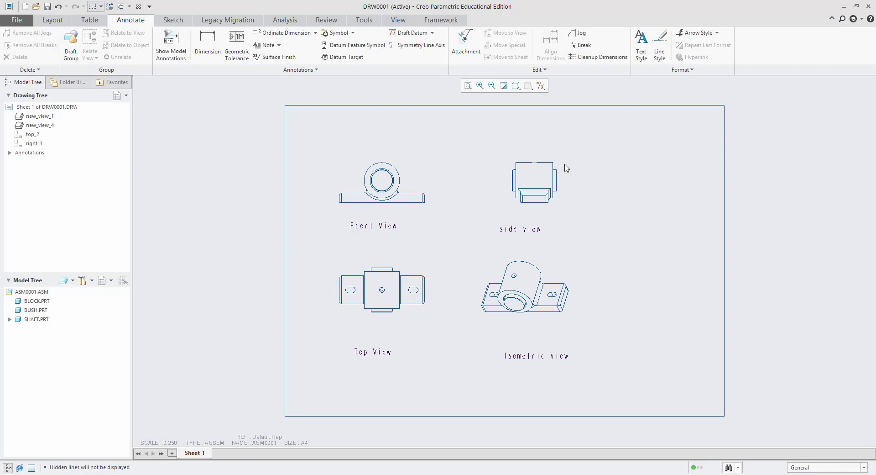
{"action": "scroll", "coordinate": [566, 168], "scroll_direction": "down", "scroll_amount": 2}
{"action": "scroll", "coordinate": [566, 168], "scroll_direction": "up", "scroll_amount": 2}
{"action": "left_click", "coordinate": [469, 85]}
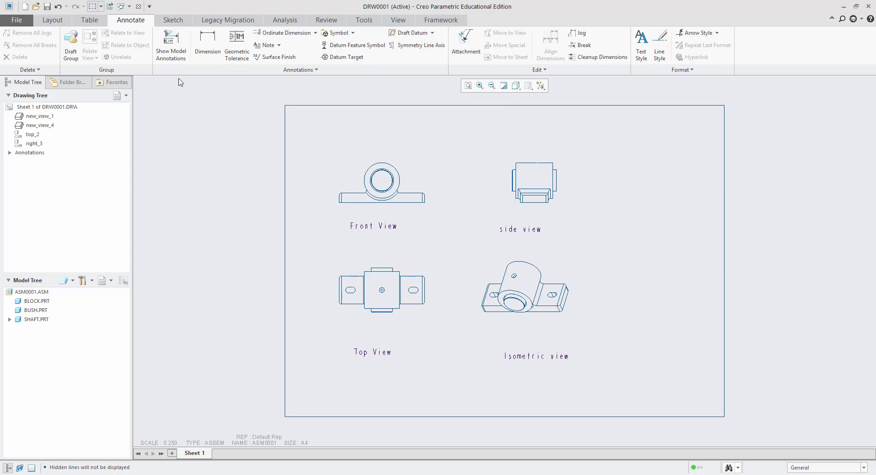
Dimension the base's thickness in the front view between its top and bottom edges, placing the dimension to the right of the base
{"action": "left_click", "coordinate": [208, 49]}
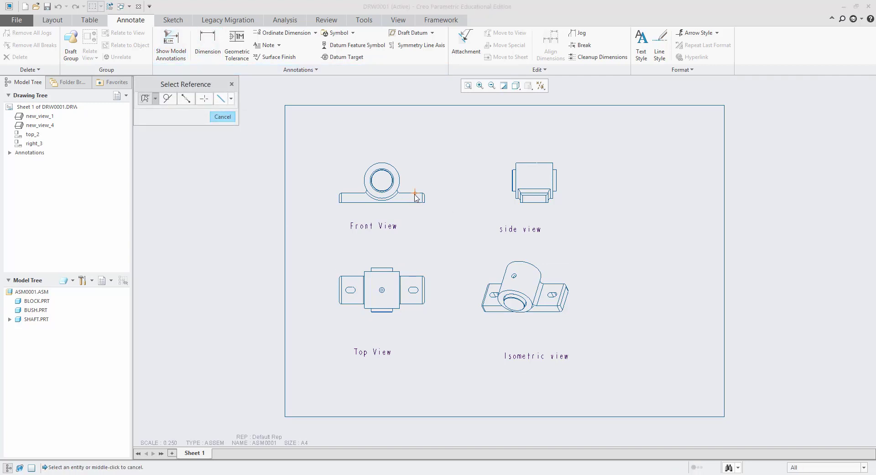
{"action": "scroll", "coordinate": [416, 197], "scroll_direction": "up", "scroll_amount": 5}
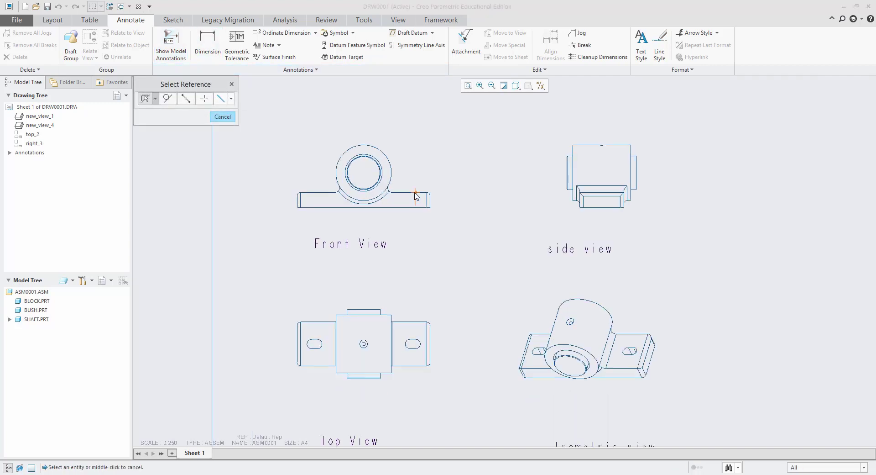
{"action": "left_click", "coordinate": [406, 192]}
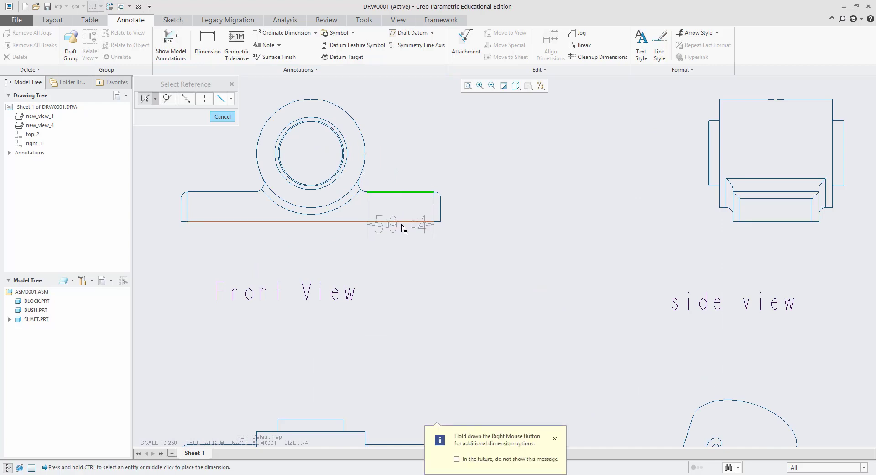
{"action": "left_click", "coordinate": [404, 228], "text": "ctrl"}
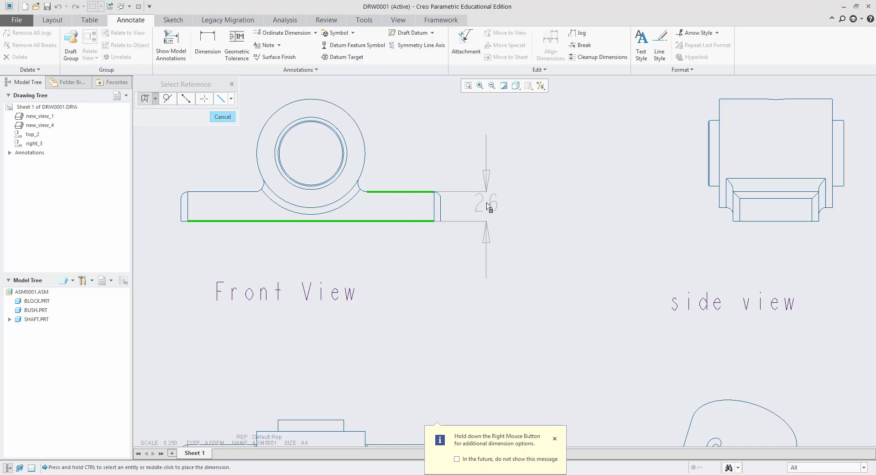
{"action": "middle_click", "coordinate": [490, 206]}
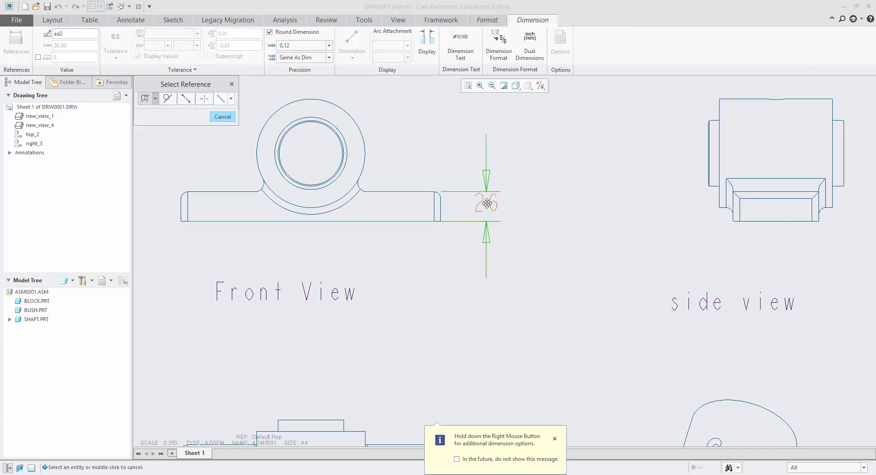
Add a radius dimension to the boss's outer arc in the front view, placing it above and to the right of the boss
{"action": "scroll", "coordinate": [487, 204], "scroll_direction": "down", "scroll_amount": 3}
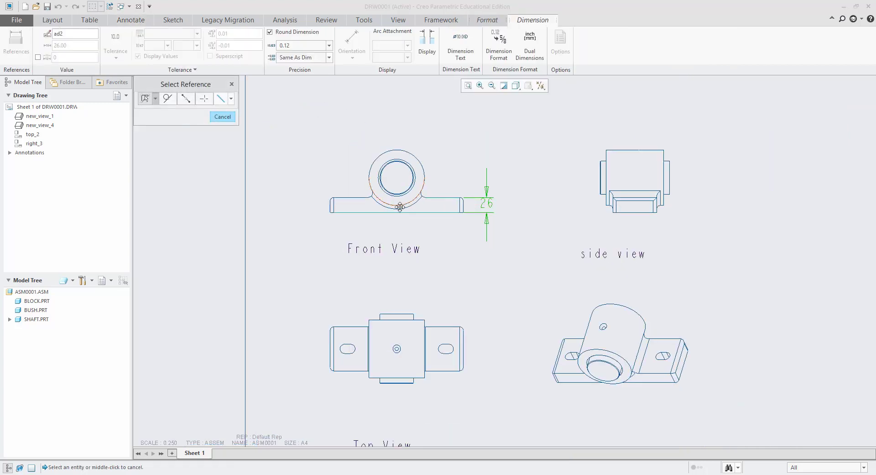
{"action": "left_click", "coordinate": [396, 150]}
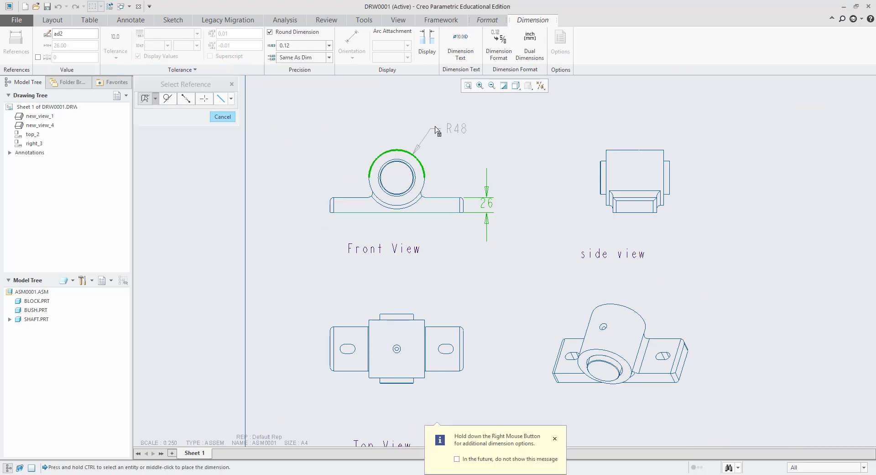
{"action": "middle_click", "coordinate": [461, 130]}
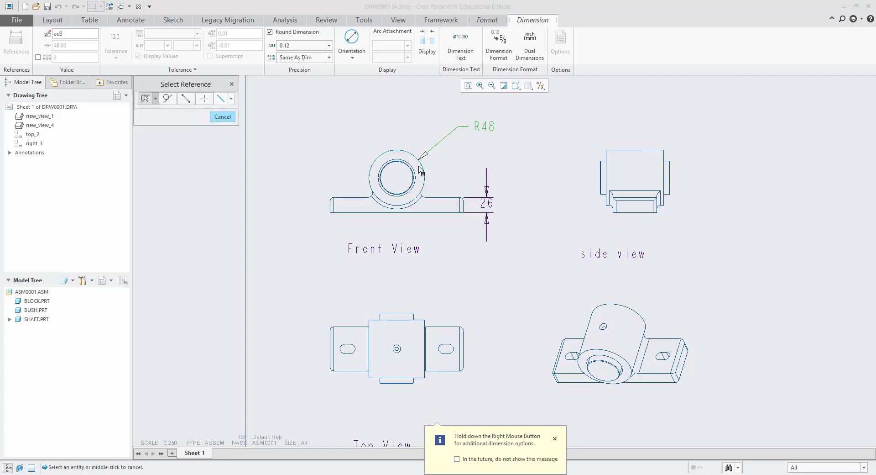
Dimension the radius of the block's bore edge in the front view, placing it above the outer arc's radius dimension
{"action": "scroll", "coordinate": [420, 170], "scroll_direction": "up", "scroll_amount": 5}
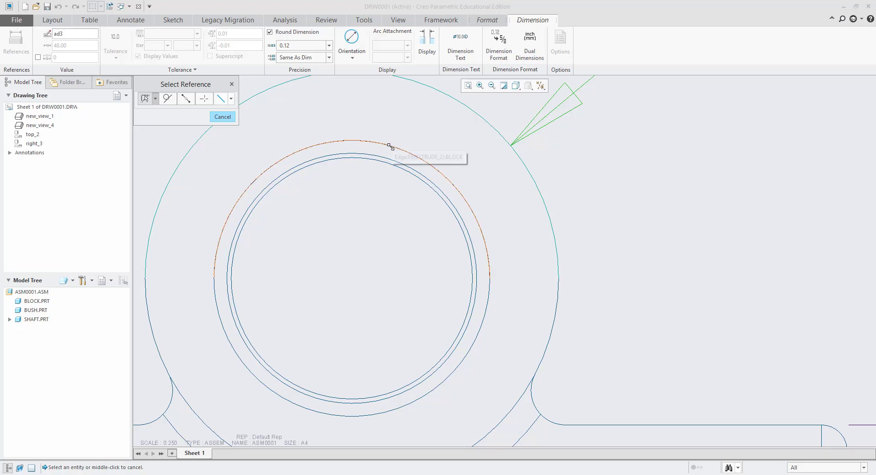
{"action": "left_click", "coordinate": [390, 146]}
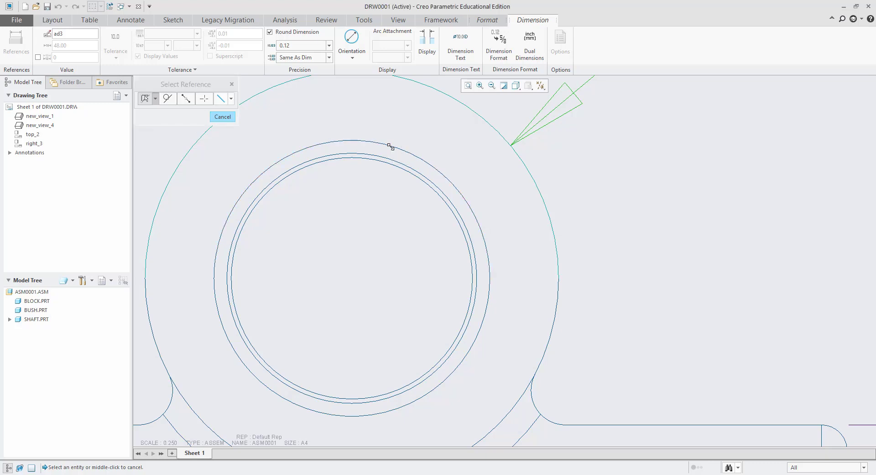
{"action": "scroll", "coordinate": [438, 141], "scroll_direction": "down", "scroll_amount": 5}
{"action": "scroll", "coordinate": [462, 129], "scroll_direction": "down", "scroll_amount": 3}
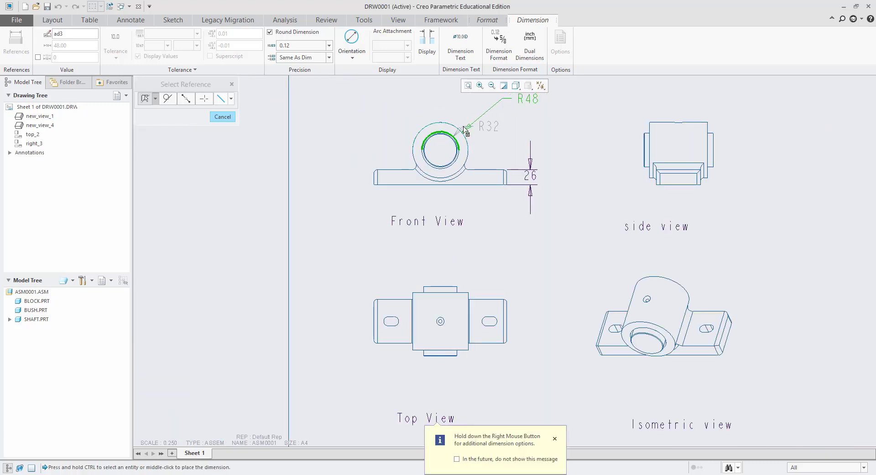
{"action": "left_click", "coordinate": [469, 88]}
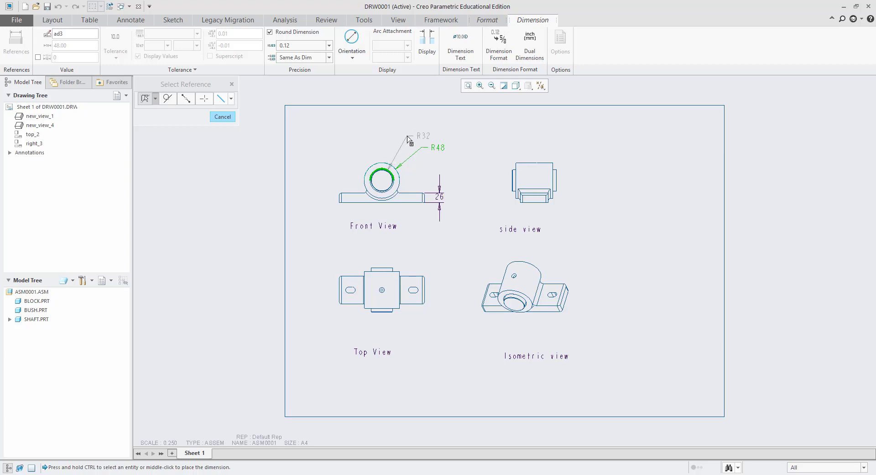
{"action": "middle_click", "coordinate": [410, 139]}
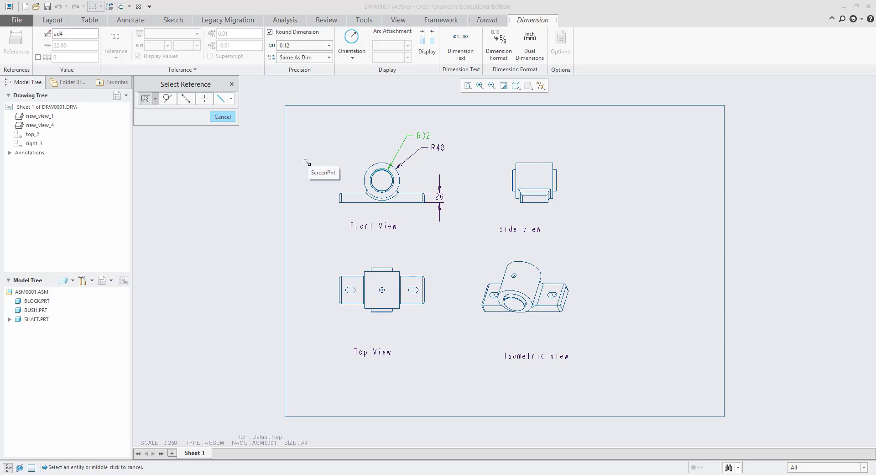
Dimension the base's overall length in the top view between its two end edges, placing the dimension above the view
{"action": "left_click", "coordinate": [338, 295]}
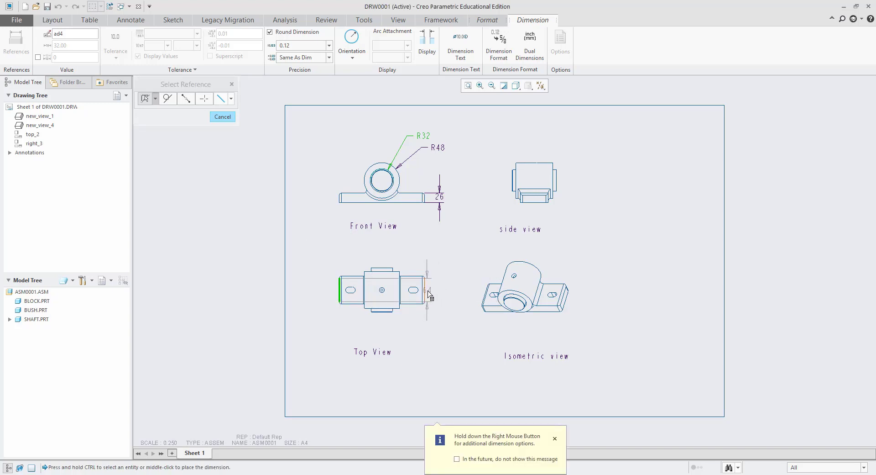
{"action": "left_click", "coordinate": [425, 292], "text": "ctrl"}
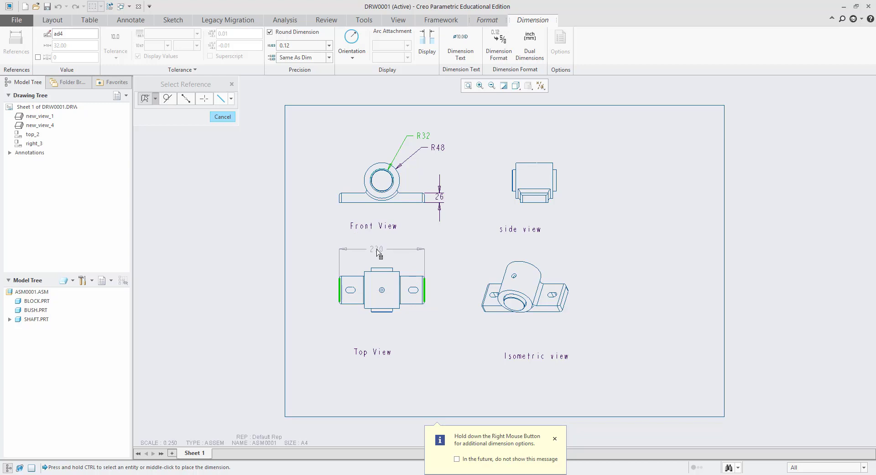
{"action": "middle_click", "coordinate": [377, 252]}
Dimension the straight upper edge of the right-hand slot in the top view, placing the dimension just above the slot
{"action": "scroll", "coordinate": [378, 251], "scroll_direction": "down", "scroll_amount": 2}
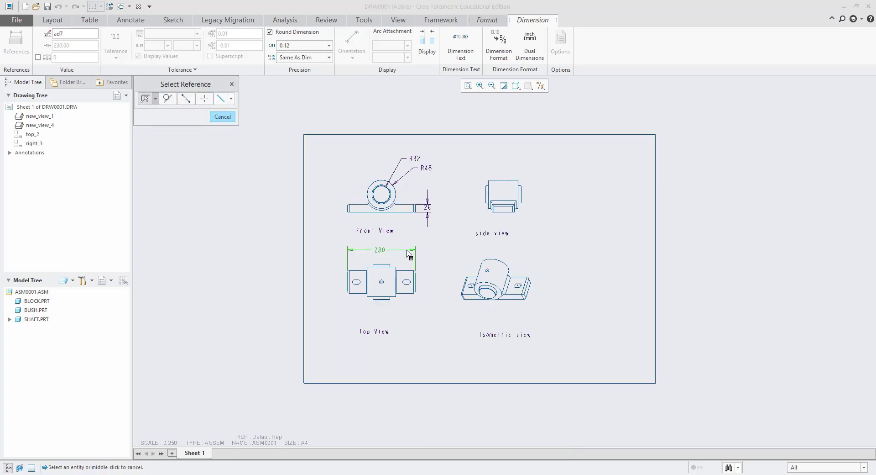
{"action": "scroll", "coordinate": [450, 207], "scroll_direction": "up", "scroll_amount": 2}
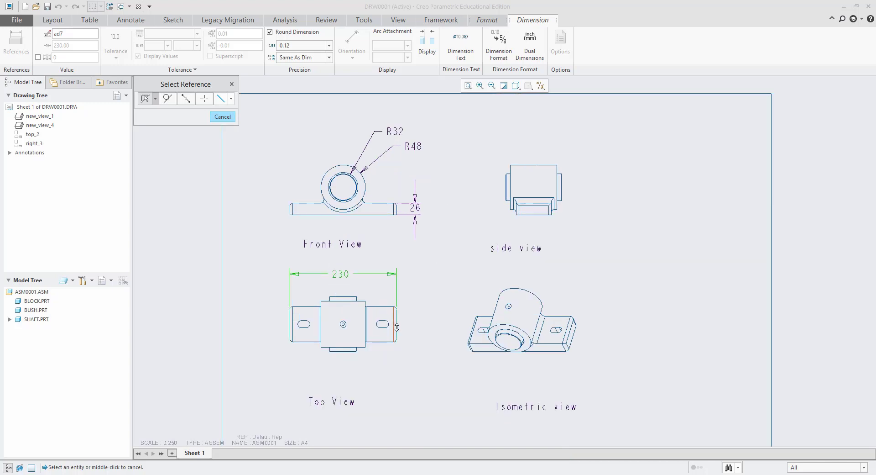
{"action": "scroll", "coordinate": [388, 313], "scroll_direction": "up", "scroll_amount": 2}
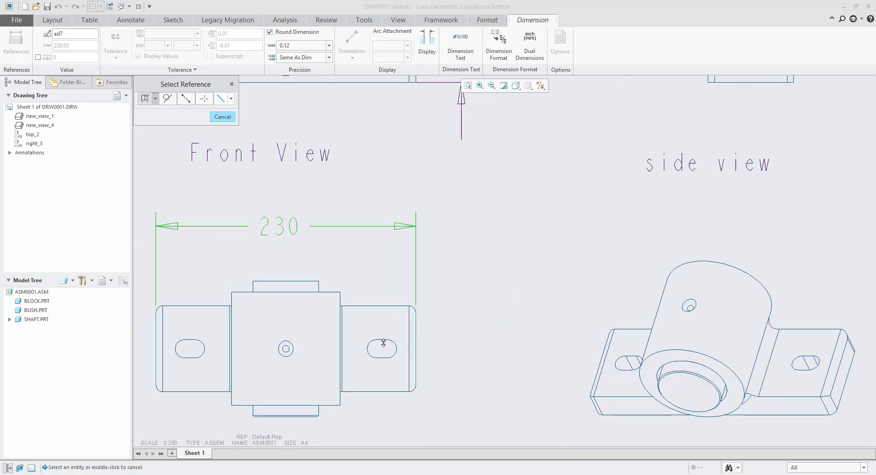
{"action": "left_click", "coordinate": [483, 300]}
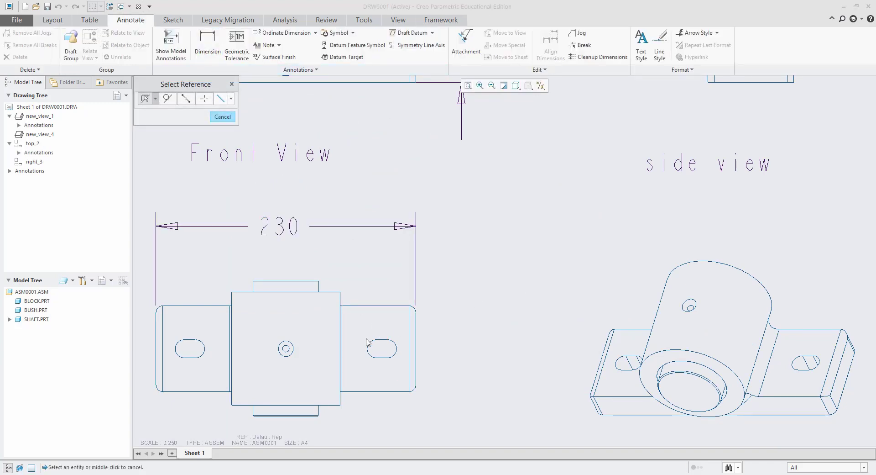
{"action": "left_click", "coordinate": [385, 340]}
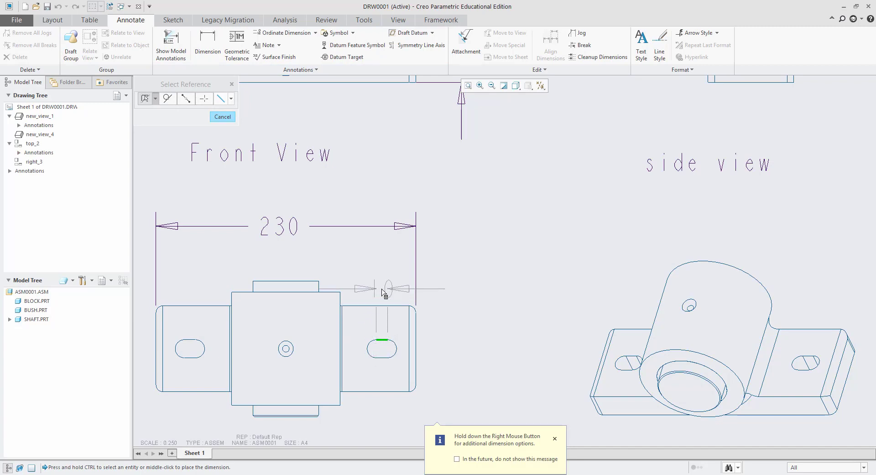
{"action": "middle_click", "coordinate": [389, 314]}
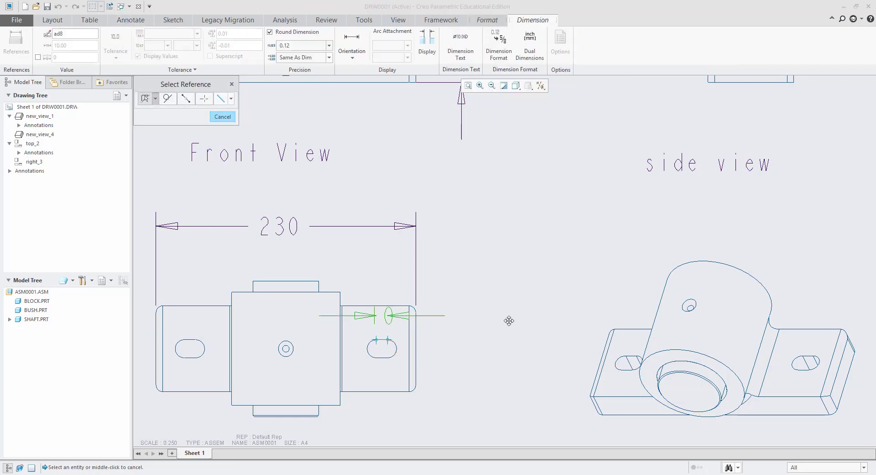
Add a radius dimension to the rounded outer end of the right-hand slot, placing it to the right of the top view
{"action": "left_click", "coordinate": [461, 342]}
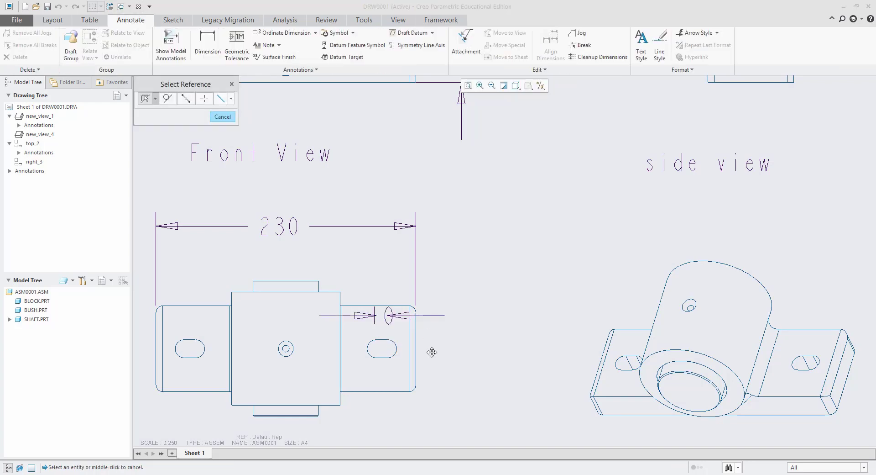
{"action": "left_click", "coordinate": [396, 349]}
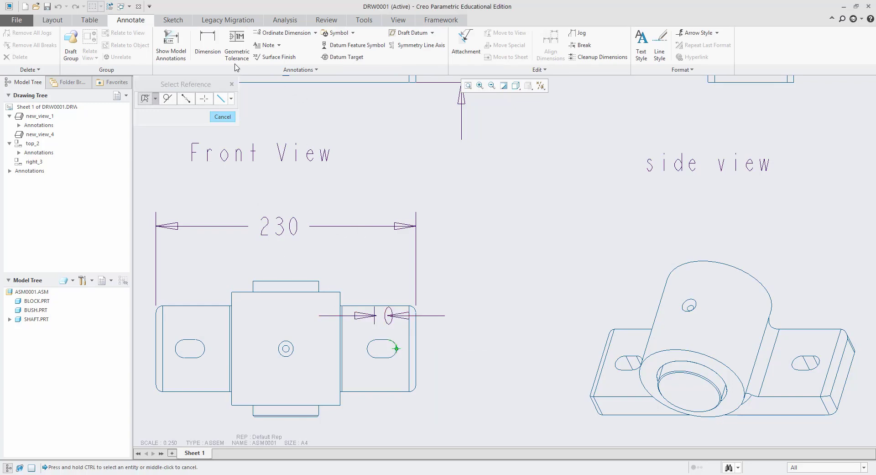
{"action": "left_click", "coordinate": [208, 43]}
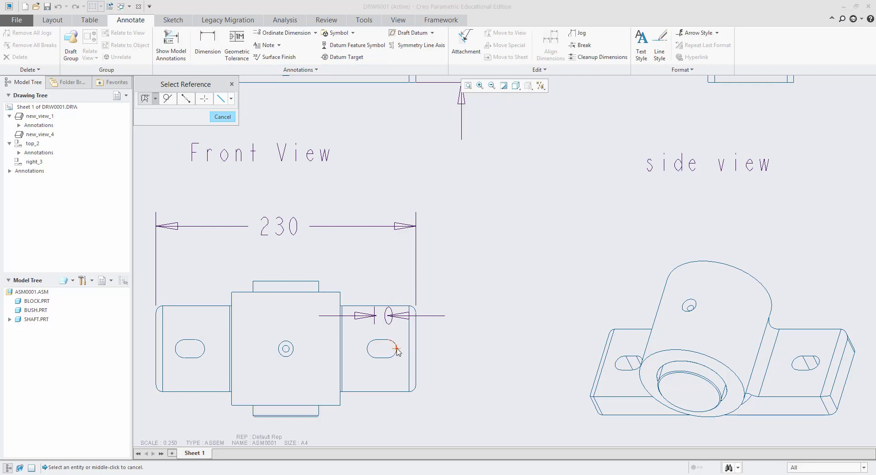
{"action": "left_click", "coordinate": [396, 349]}
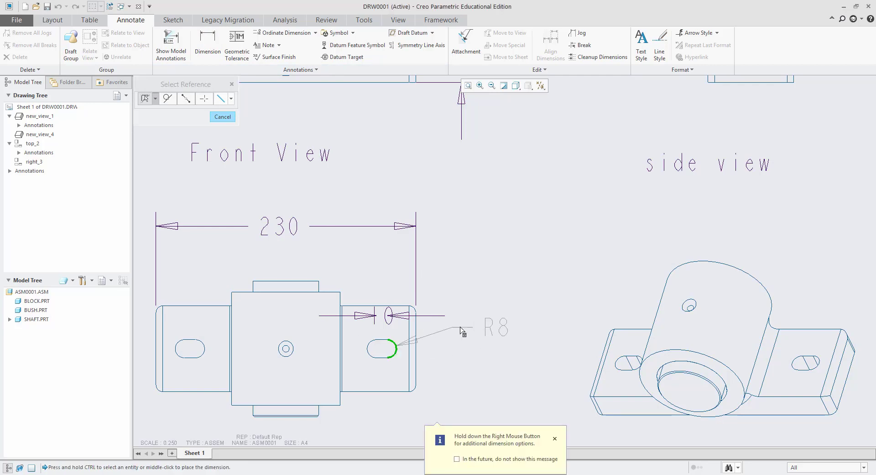
{"action": "middle_click", "coordinate": [454, 338]}
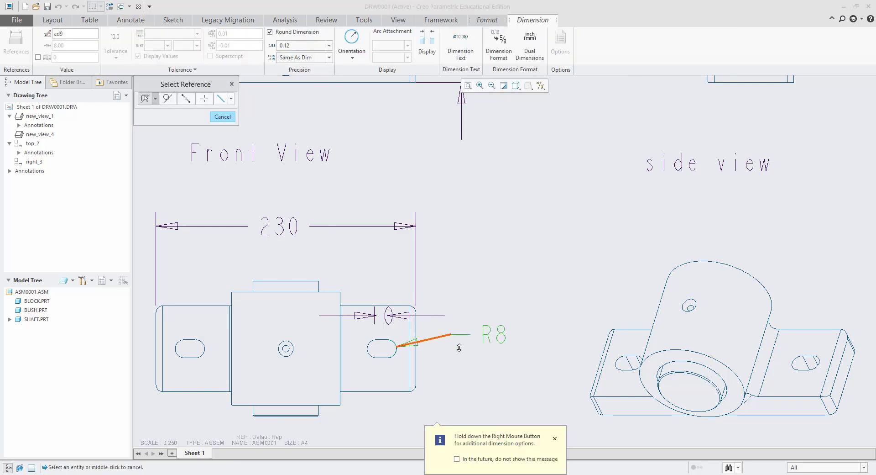
{"action": "left_click", "coordinate": [291, 343]}
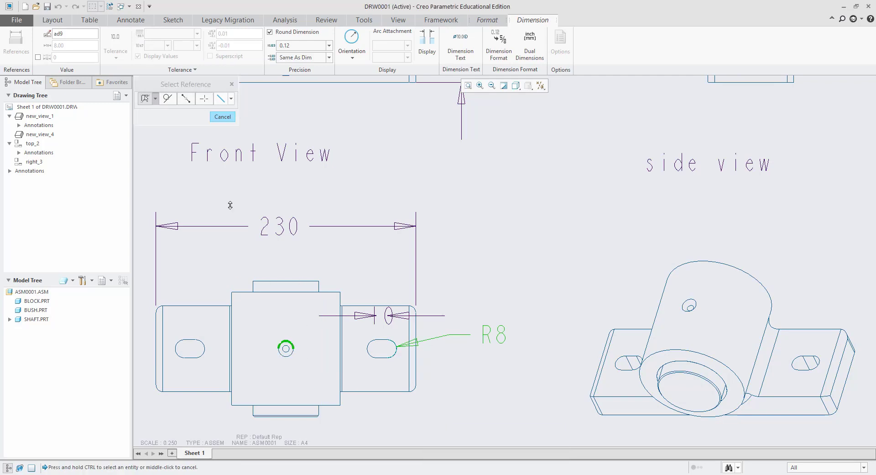
{"action": "scroll", "coordinate": [528, 238], "scroll_direction": "down", "scroll_amount": 4}
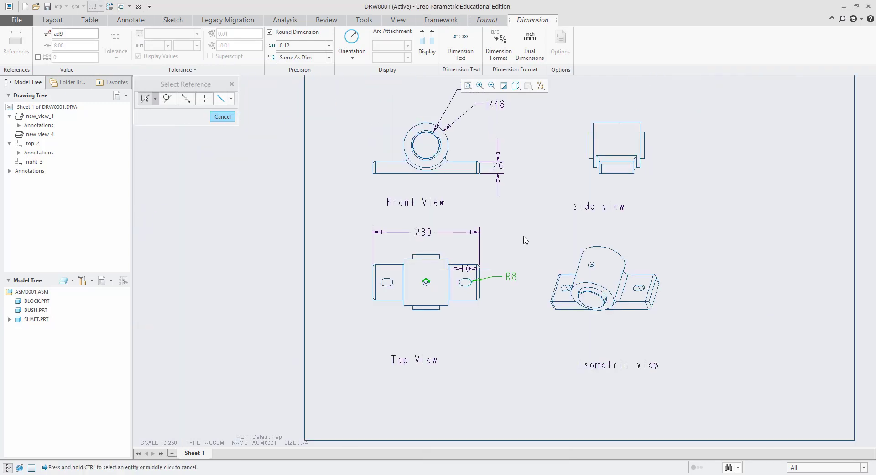
{"action": "left_click", "coordinate": [461, 294]}
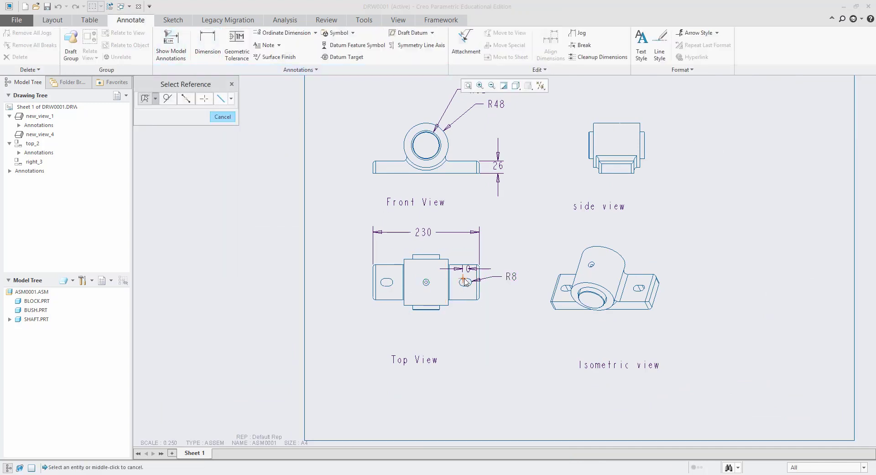
Dimension the central hole's outer circle in the top view between its upper and lower arcs, placing the vertical dimension to its right
{"action": "scroll", "coordinate": [448, 279], "scroll_direction": "up", "scroll_amount": 3}
{"action": "scroll", "coordinate": [350, 291], "scroll_direction": "up", "scroll_amount": 5}
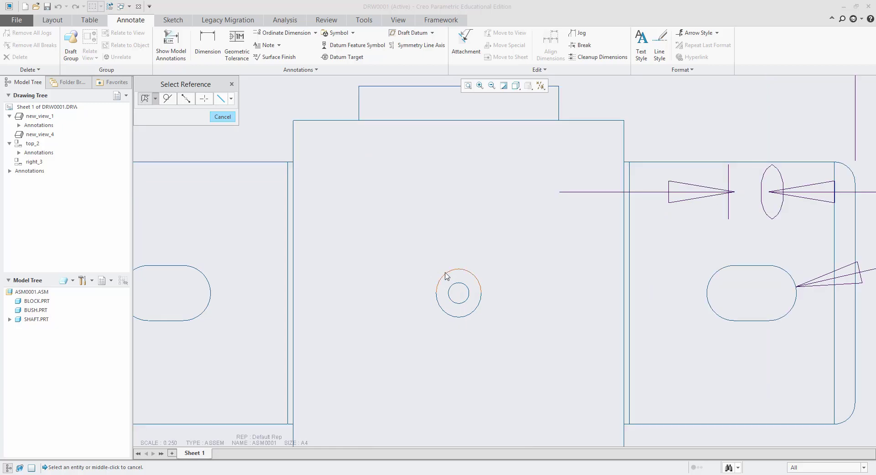
{"action": "left_click", "coordinate": [467, 274]}
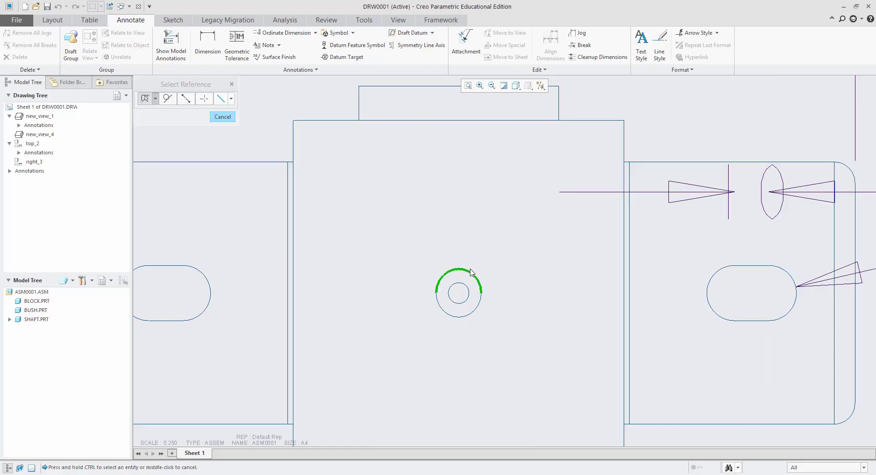
{"action": "left_click", "coordinate": [465, 316], "text": "ctrl"}
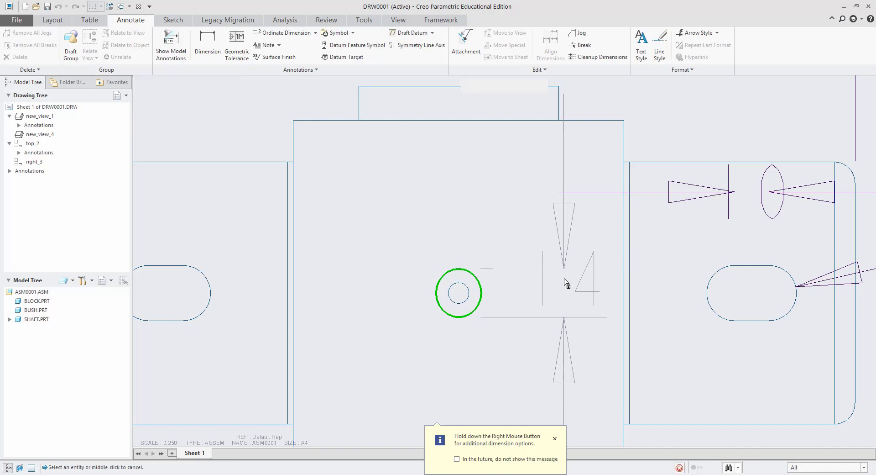
{"action": "middle_click", "coordinate": [566, 283]}
Dimension the length of the base's inner bottom edge in the side view, placing the dimension below the view
{"action": "scroll", "coordinate": [648, 305], "scroll_direction": "down", "scroll_amount": 5}
{"action": "scroll", "coordinate": [648, 305], "scroll_direction": "down", "scroll_amount": 2}
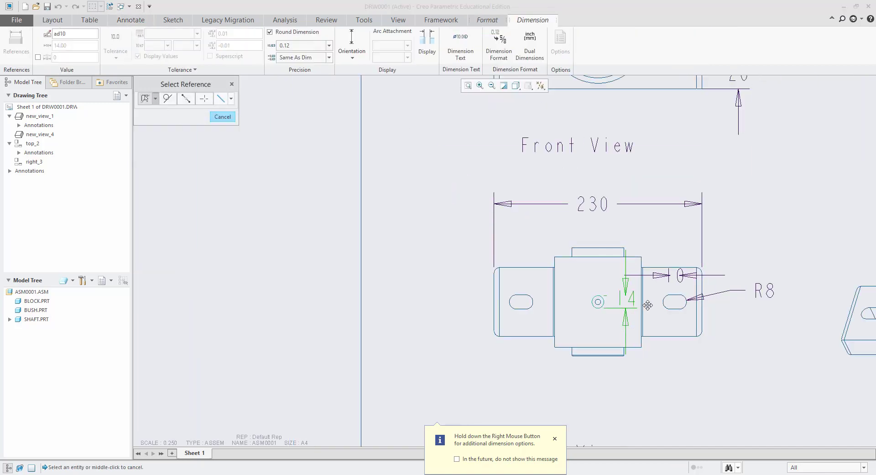
{"action": "scroll", "coordinate": [649, 305], "scroll_direction": "down", "scroll_amount": 2}
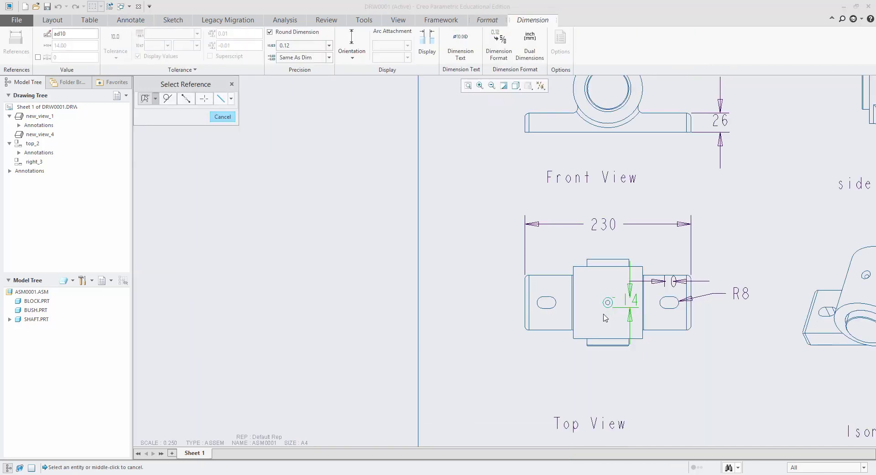
{"action": "left_click", "coordinate": [468, 85]}
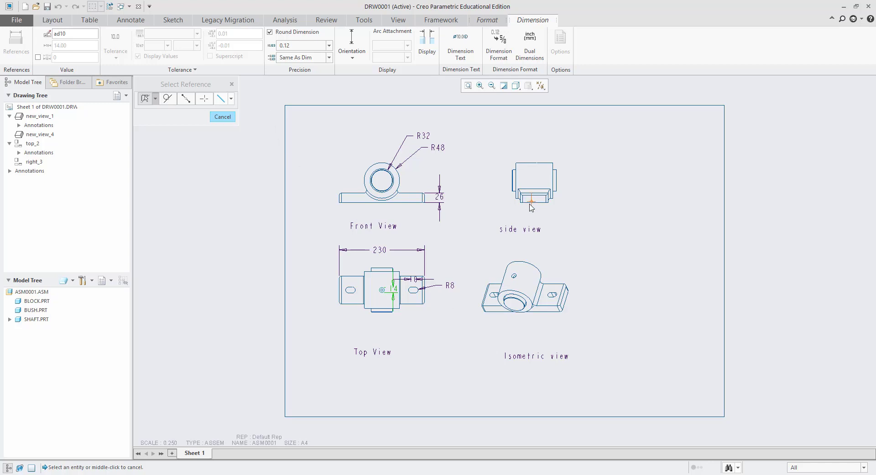
{"action": "scroll", "coordinate": [539, 208], "scroll_direction": "down", "scroll_amount": 5}
{"action": "left_click", "coordinate": [503, 188]}
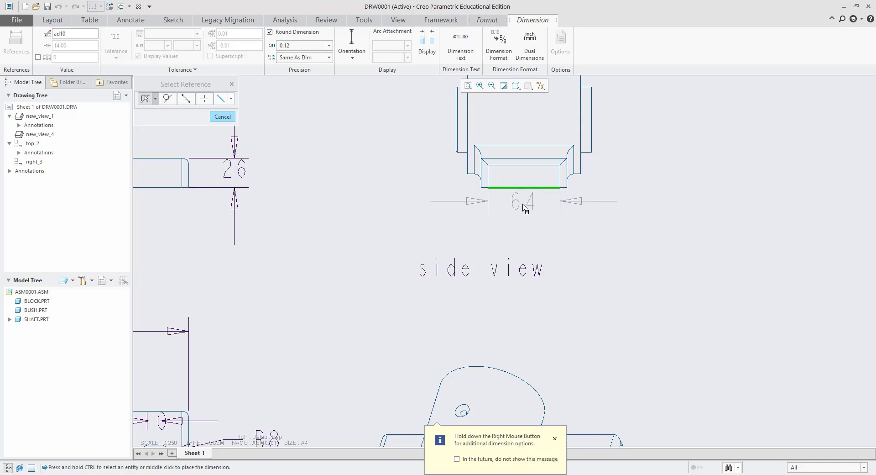
{"action": "middle_click", "coordinate": [528, 208]}
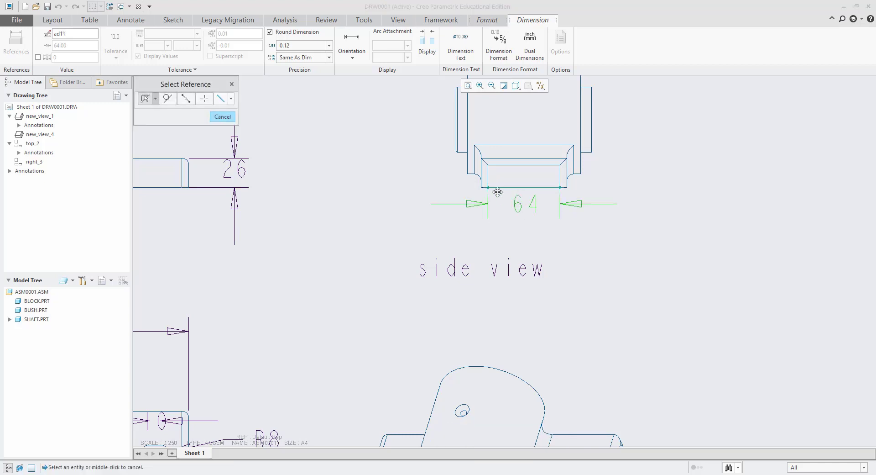
Dimension the base's full outer width between its vertical side edges in the side view, placing it below the inner-edge dimension
{"action": "scroll", "coordinate": [485, 186], "scroll_direction": "down", "scroll_amount": 2}
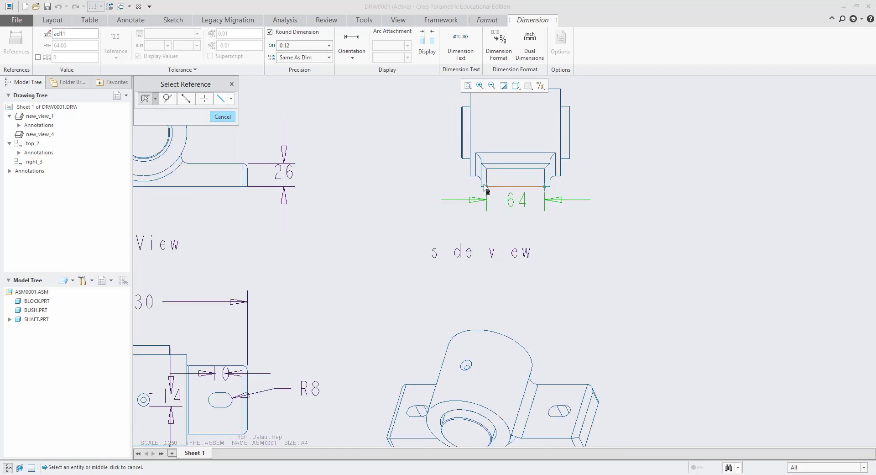
{"action": "scroll", "coordinate": [485, 186], "scroll_direction": "up", "scroll_amount": 2}
{"action": "left_click", "coordinate": [481, 182]}
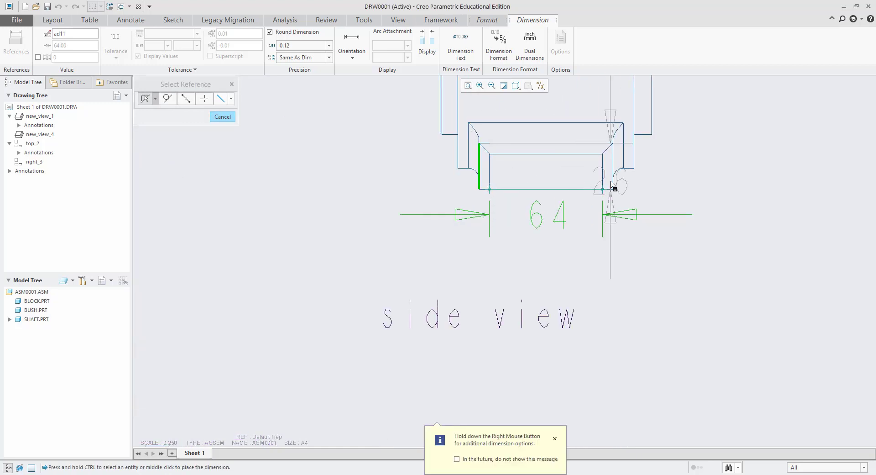
{"action": "scroll", "coordinate": [612, 185], "scroll_direction": "up", "scroll_amount": 2}
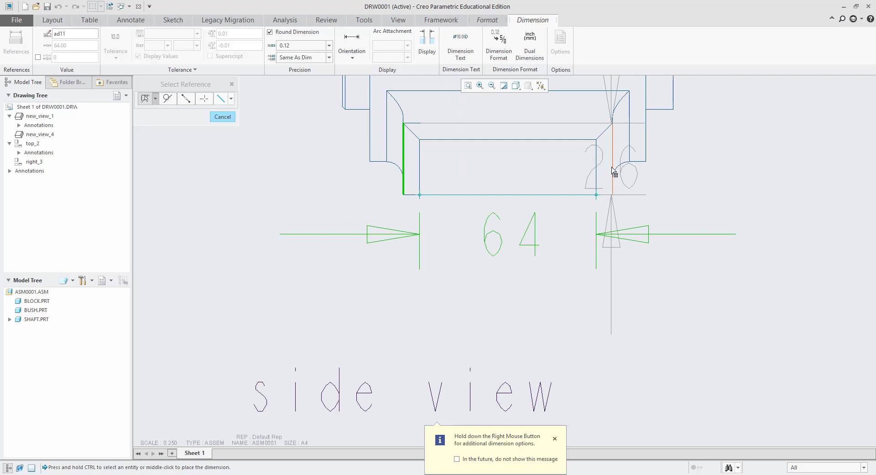
{"action": "left_click", "coordinate": [613, 167], "text": "ctrl"}
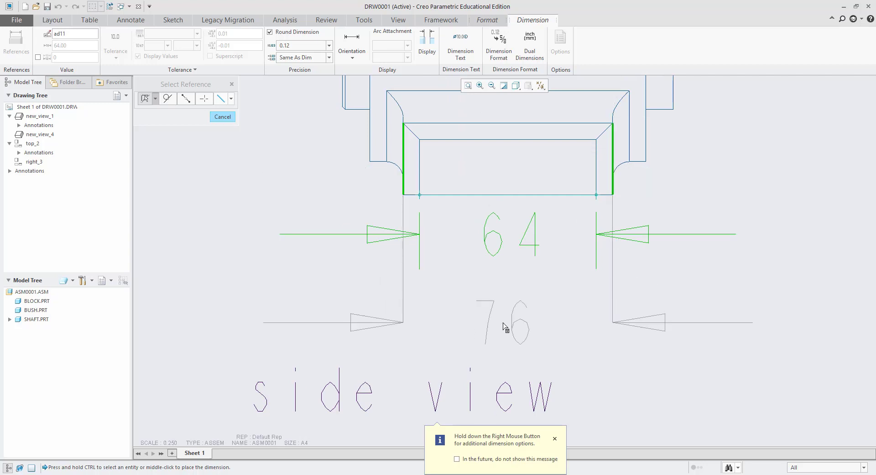
{"action": "middle_click", "coordinate": [506, 328]}
Dimension the width of the block's upper body between its vertical side edges in the side view, placing the dimension above the view
{"action": "scroll", "coordinate": [516, 319], "scroll_direction": "down", "scroll_amount": 4}
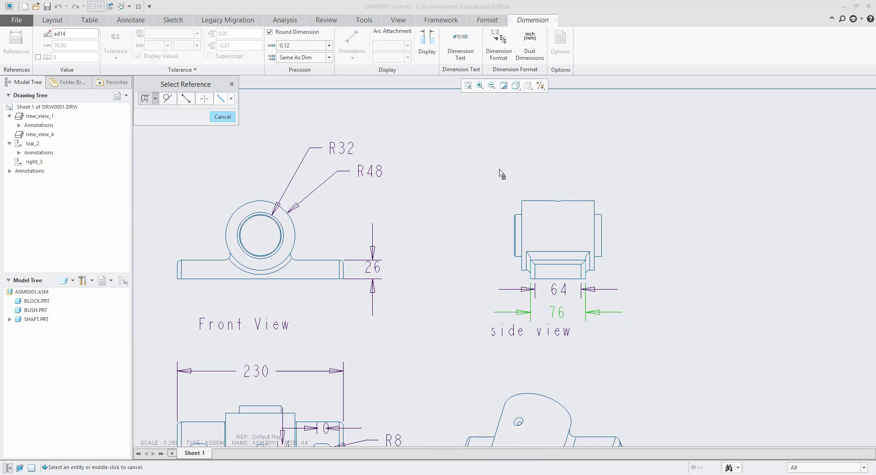
{"action": "scroll", "coordinate": [524, 185], "scroll_direction": "up", "scroll_amount": 4}
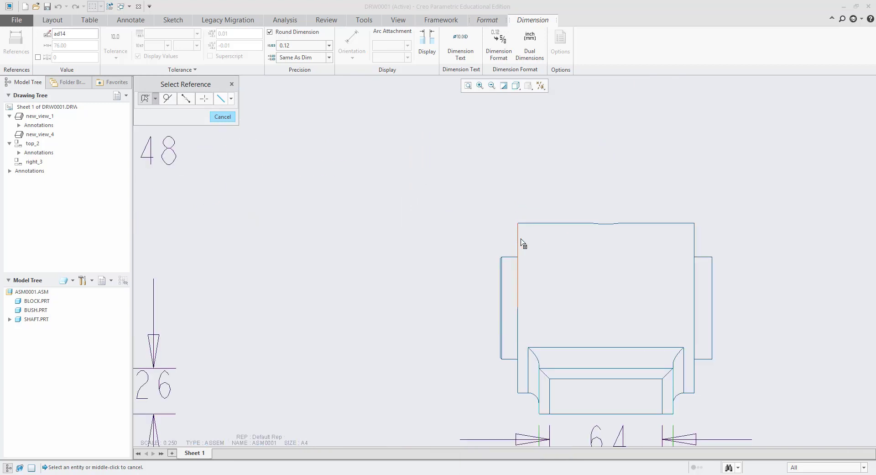
{"action": "left_click", "coordinate": [520, 241]}
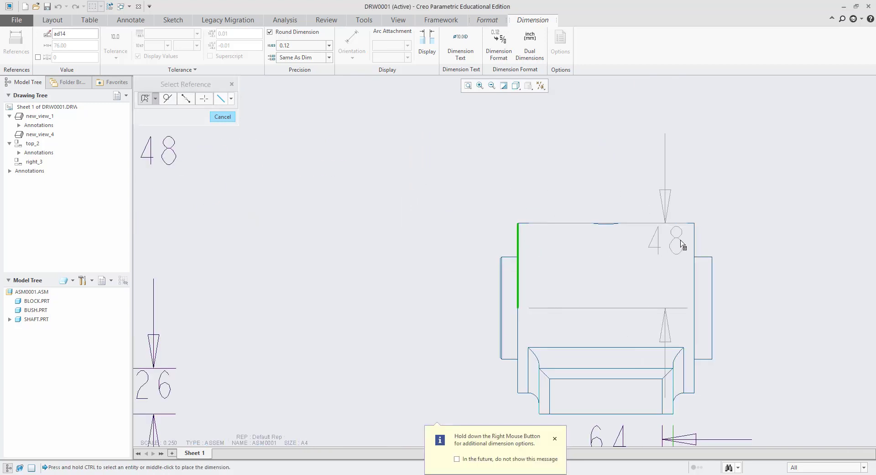
{"action": "left_click", "coordinate": [695, 242], "text": "ctrl"}
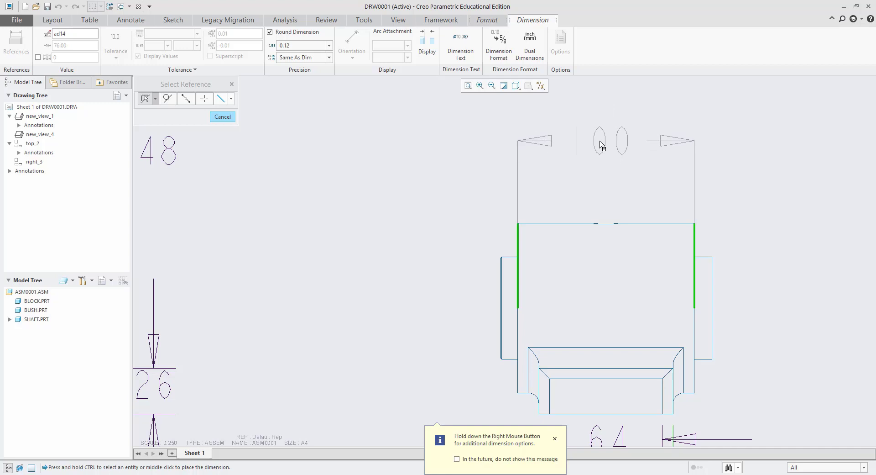
{"action": "middle_click", "coordinate": [600, 145]}
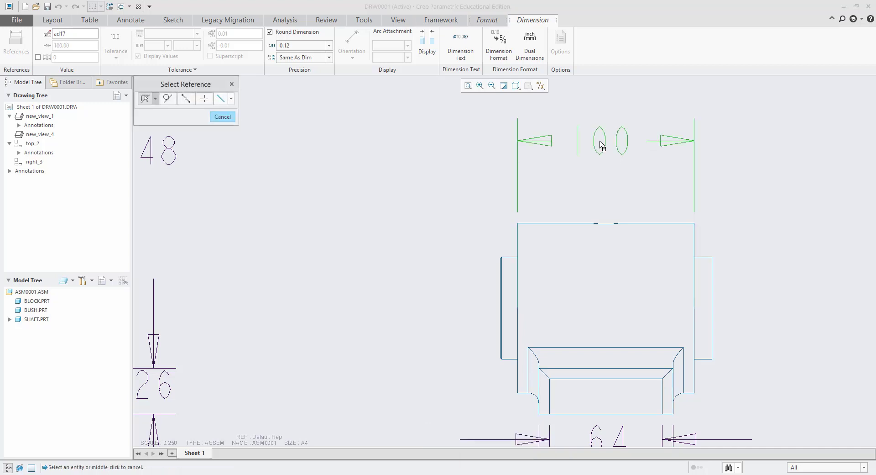
{"action": "left_click", "coordinate": [468, 86]}
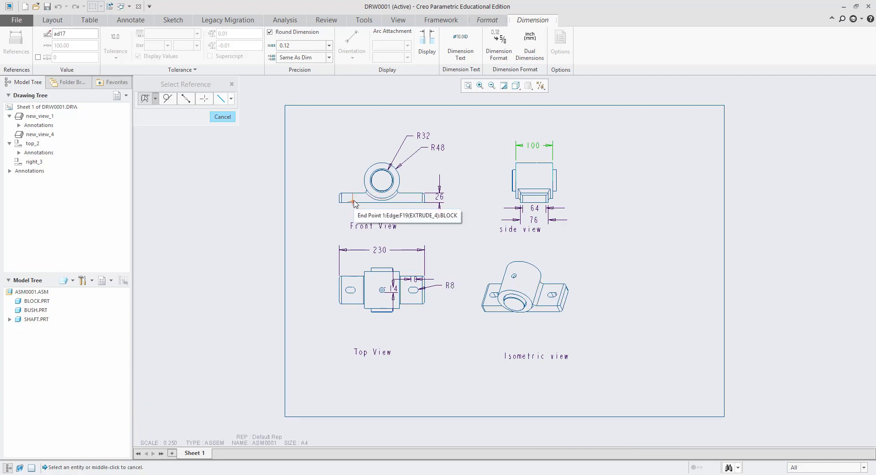
{"action": "scroll", "coordinate": [358, 203], "scroll_direction": "up", "scroll_amount": 4}
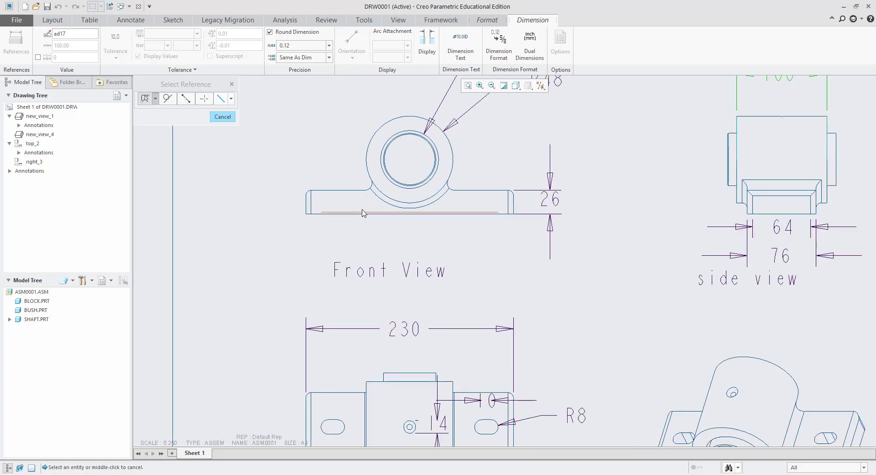
{"action": "left_click", "coordinate": [363, 213]}
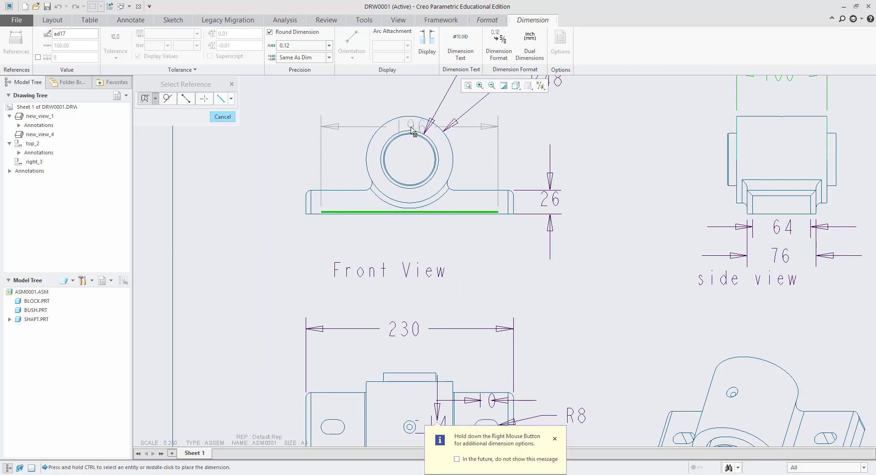
{"action": "scroll", "coordinate": [414, 131], "scroll_direction": "up", "scroll_amount": 5}
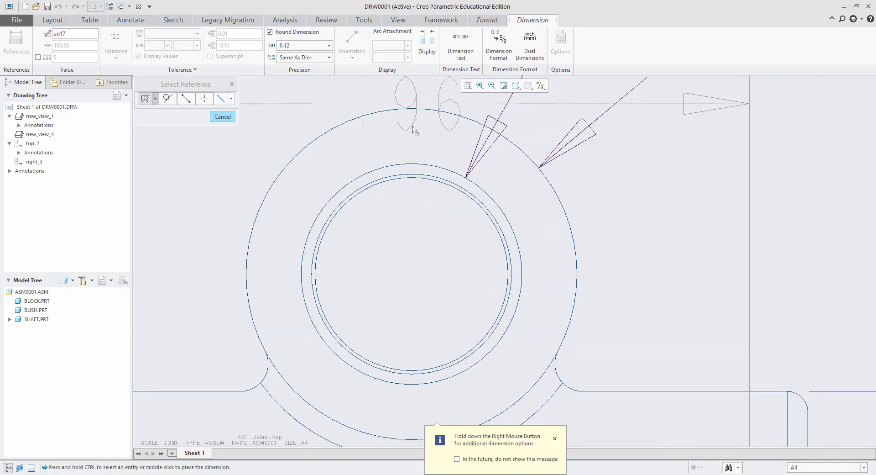
{"action": "scroll", "coordinate": [416, 174], "scroll_direction": "up", "scroll_amount": 4}
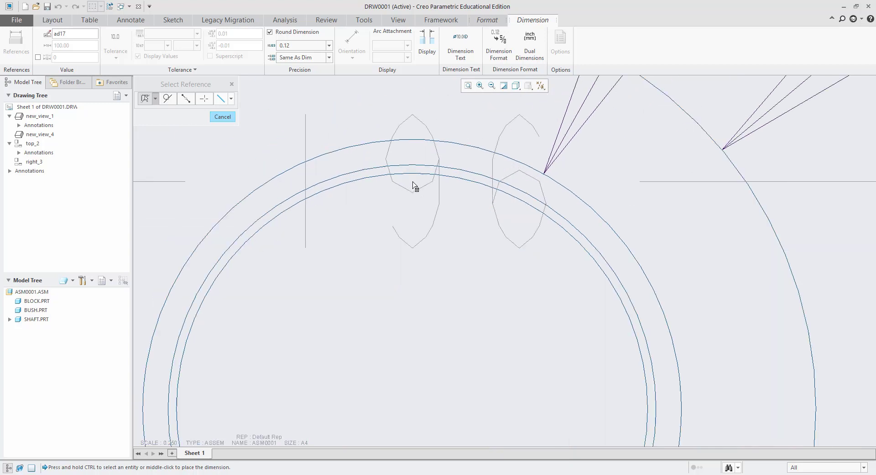
{"action": "left_click", "coordinate": [414, 176], "text": "ctrl"}
{"action": "scroll", "coordinate": [371, 264], "scroll_direction": "down", "scroll_amount": 9}
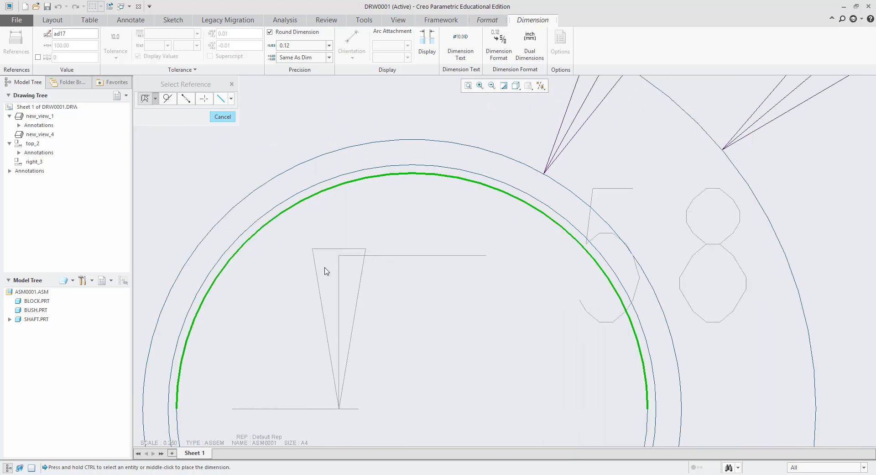
{"action": "scroll", "coordinate": [378, 269], "scroll_direction": "down", "scroll_amount": 2}
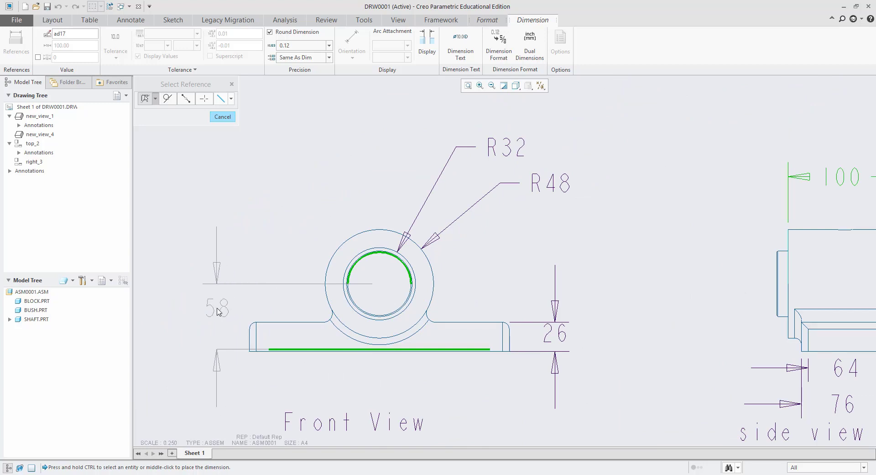
{"action": "scroll", "coordinate": [217, 312], "scroll_direction": "up", "scroll_amount": 4}
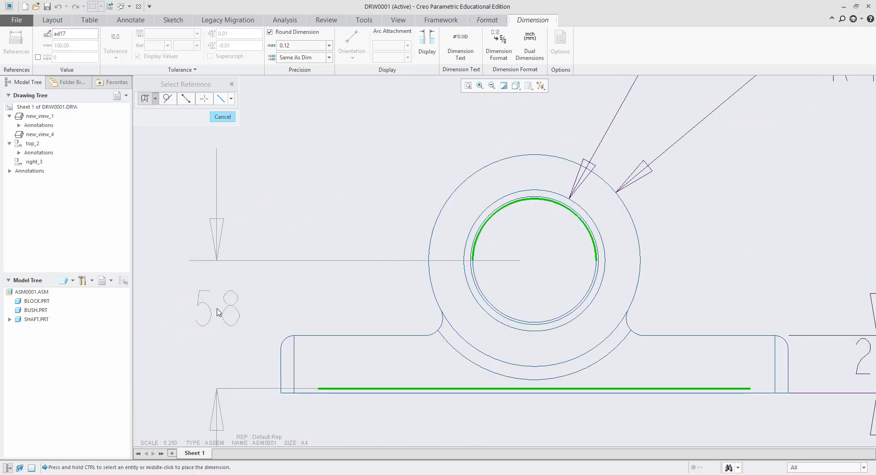
{"action": "scroll", "coordinate": [217, 311], "scroll_direction": "down", "scroll_amount": 4}
{"action": "middle_click", "coordinate": [218, 312]}
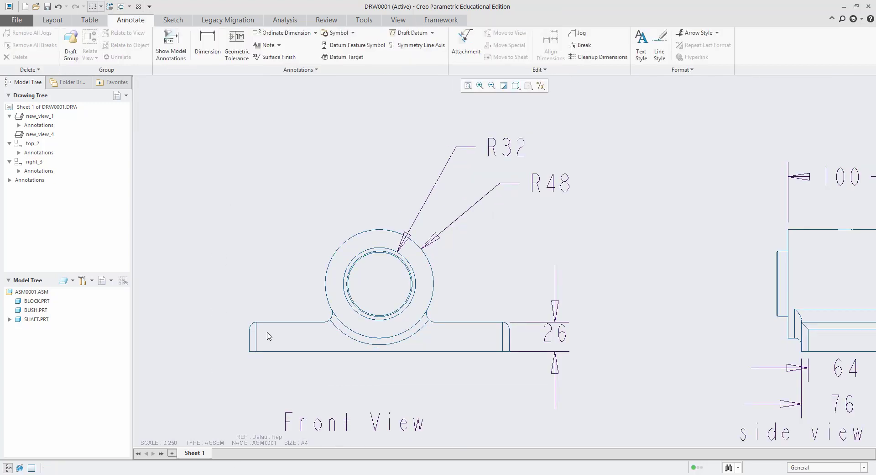
Dimension the height from the base's bottom edge to the bore's centre in the front view, placing the vertical dimension left of the view
{"action": "scroll", "coordinate": [268, 334], "scroll_direction": "up", "scroll_amount": 5}
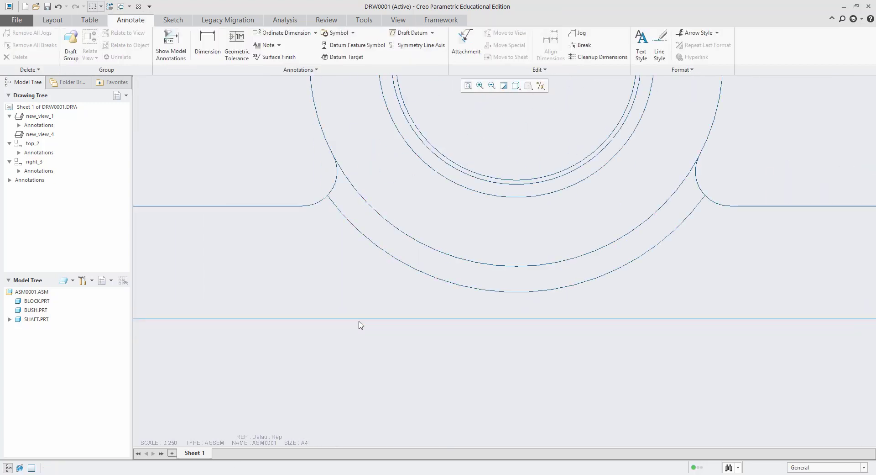
{"action": "scroll", "coordinate": [359, 321], "scroll_direction": "down", "scroll_amount": 5}
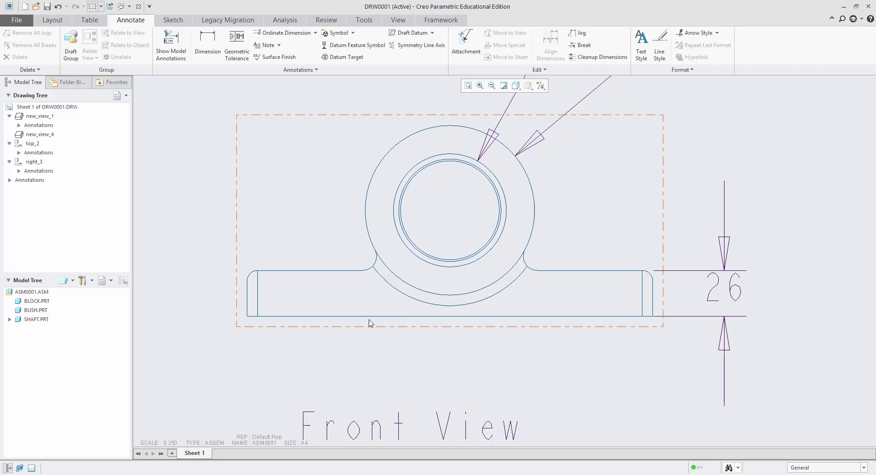
{"action": "left_click", "coordinate": [207, 42]}
{"action": "left_click", "coordinate": [318, 315]}
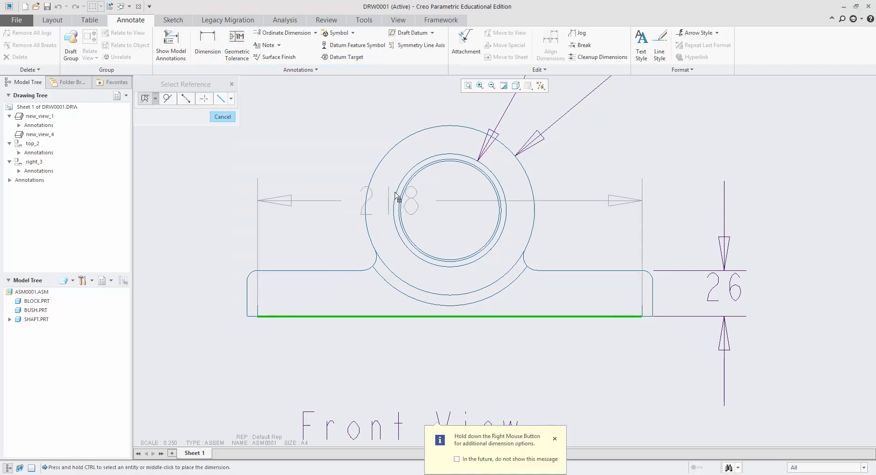
{"action": "scroll", "coordinate": [446, 158], "scroll_direction": "down", "scroll_amount": 5}
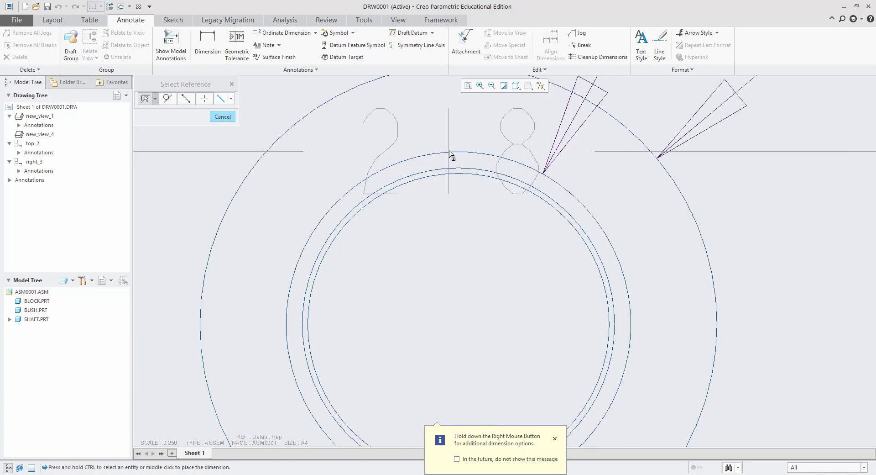
{"action": "left_click", "coordinate": [451, 155], "text": "ctrl"}
{"action": "scroll", "coordinate": [451, 155], "scroll_direction": "up", "scroll_amount": 6}
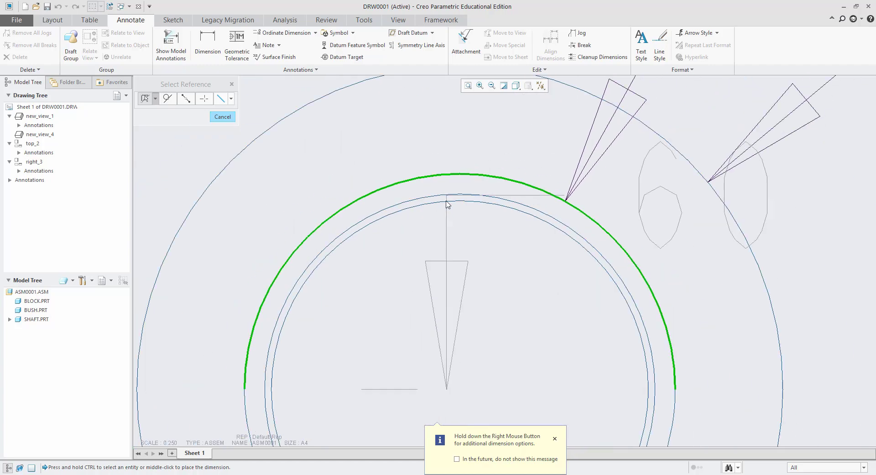
{"action": "scroll", "coordinate": [481, 249], "scroll_direction": "up", "scroll_amount": 1}
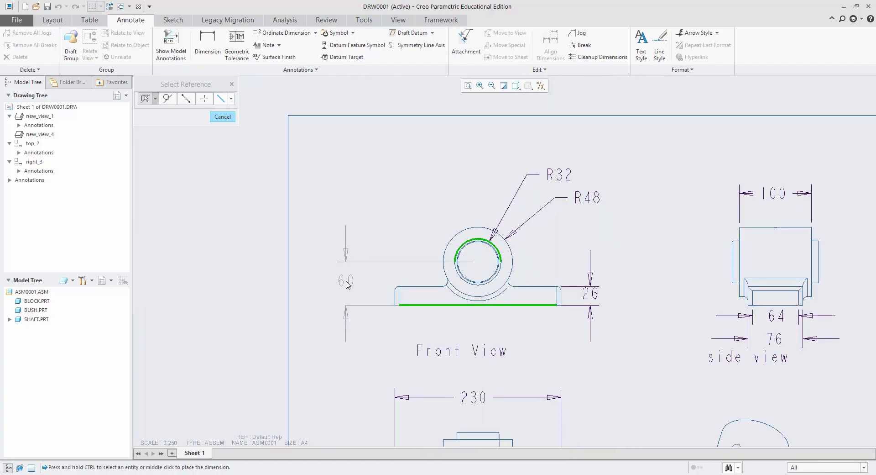
{"action": "middle_click", "coordinate": [363, 291]}
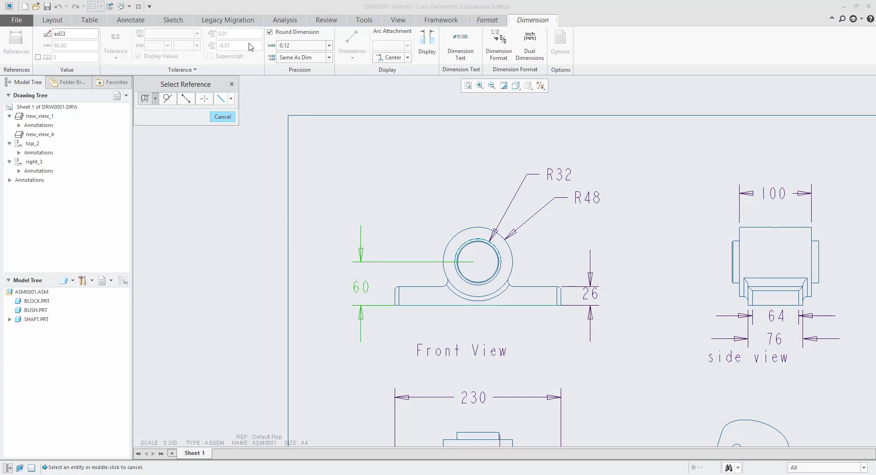
{"action": "left_click", "coordinate": [395, 283]}
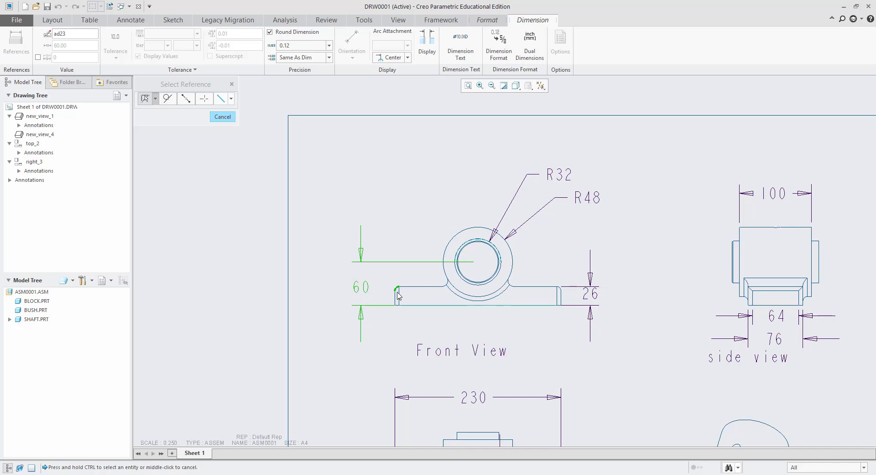
{"action": "scroll", "coordinate": [397, 293], "scroll_direction": "up", "scroll_amount": 3}
{"action": "middle_click", "coordinate": [398, 267]}
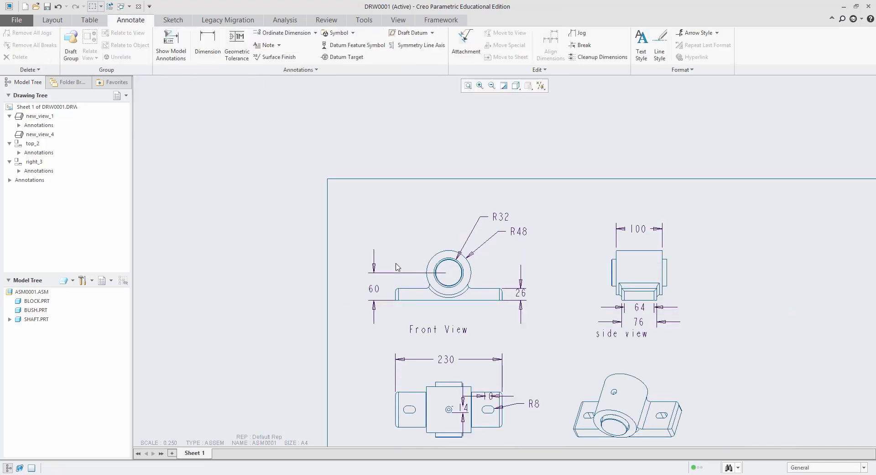
Add a radius dimension to the base's rounded upper-left corner in the front view, placing it above and left of the corner
{"action": "left_click", "coordinate": [208, 43]}
{"action": "scroll", "coordinate": [397, 292], "scroll_direction": "down", "scroll_amount": 6}
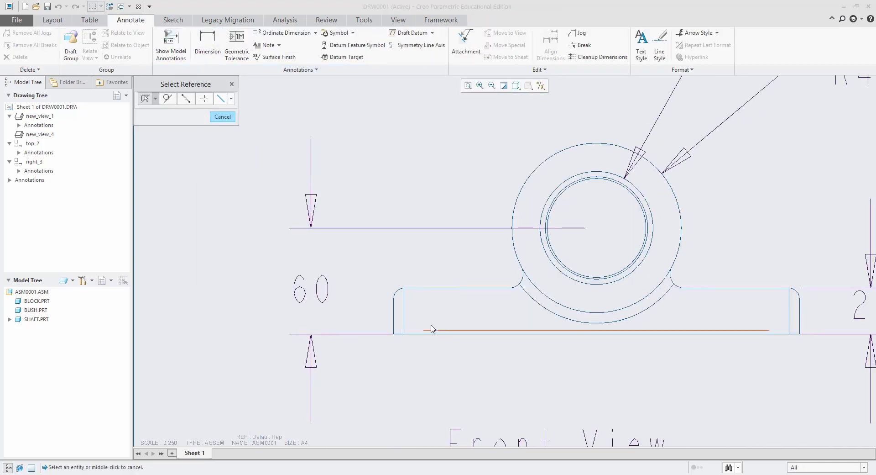
{"action": "scroll", "coordinate": [432, 327], "scroll_direction": "down", "scroll_amount": 6}
{"action": "left_click", "coordinate": [374, 262]}
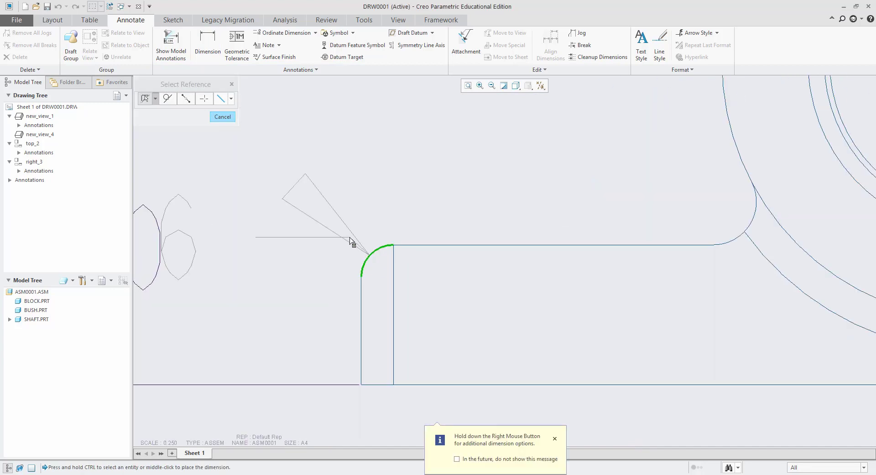
{"action": "scroll", "coordinate": [383, 228], "scroll_direction": "up", "scroll_amount": 6}
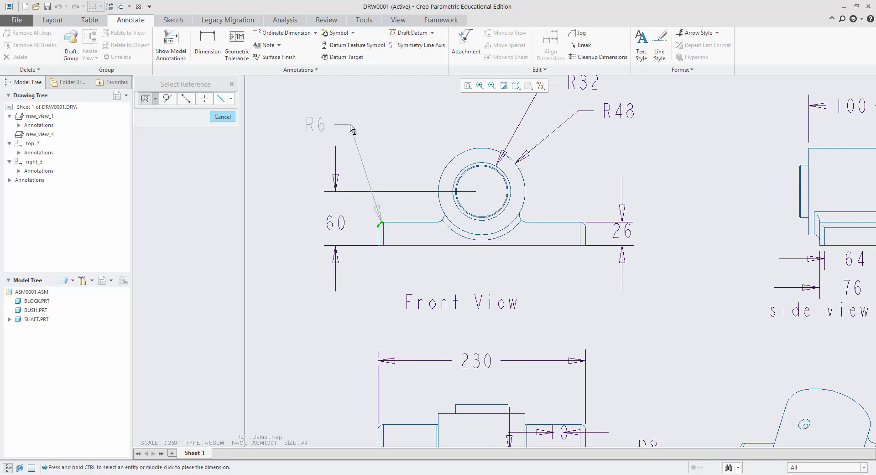
{"action": "middle_click", "coordinate": [351, 128]}
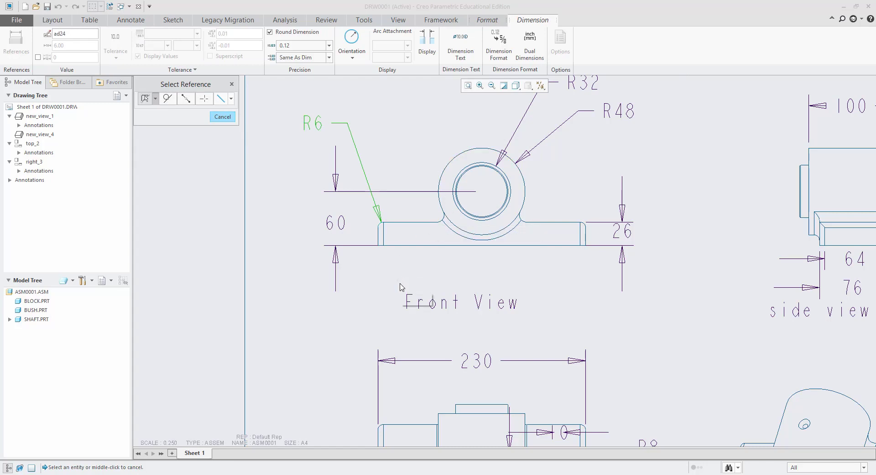
Dimension the overall distance between the bush's upper and lower end edges in the top view, placing the vertical dimension left of the view
{"action": "scroll", "coordinate": [469, 263], "scroll_direction": "up", "scroll_amount": 4}
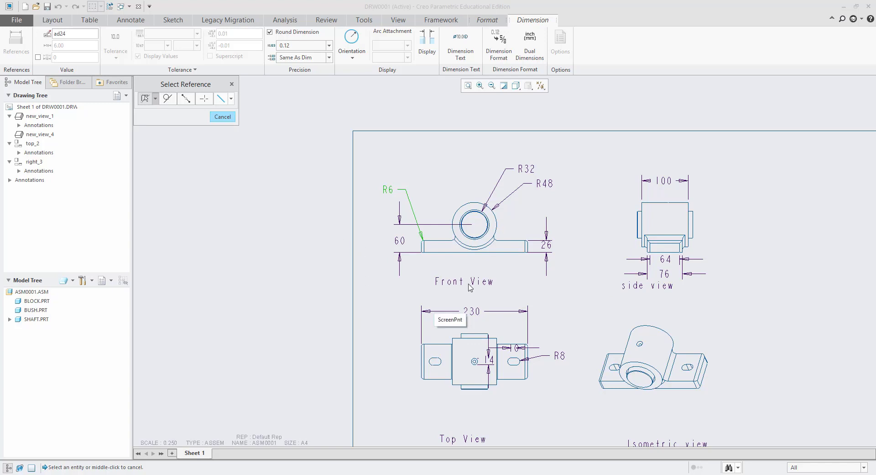
{"action": "left_click", "coordinate": [475, 334]}
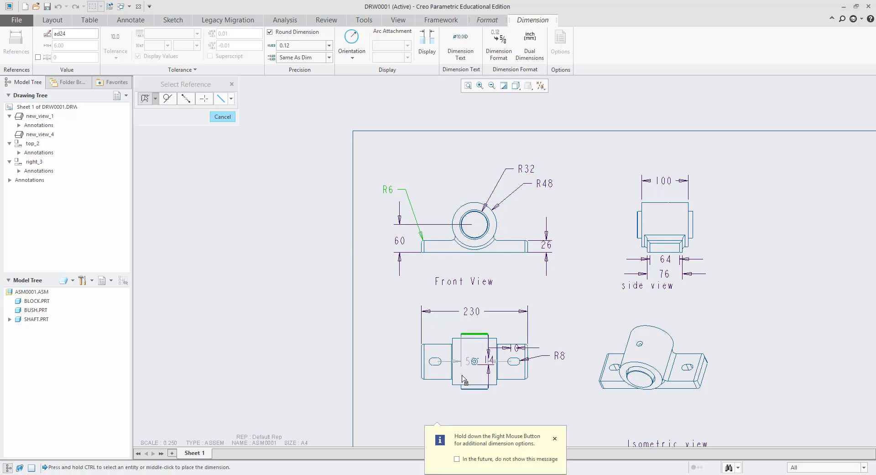
{"action": "left_click", "coordinate": [474, 389], "text": "ctrl"}
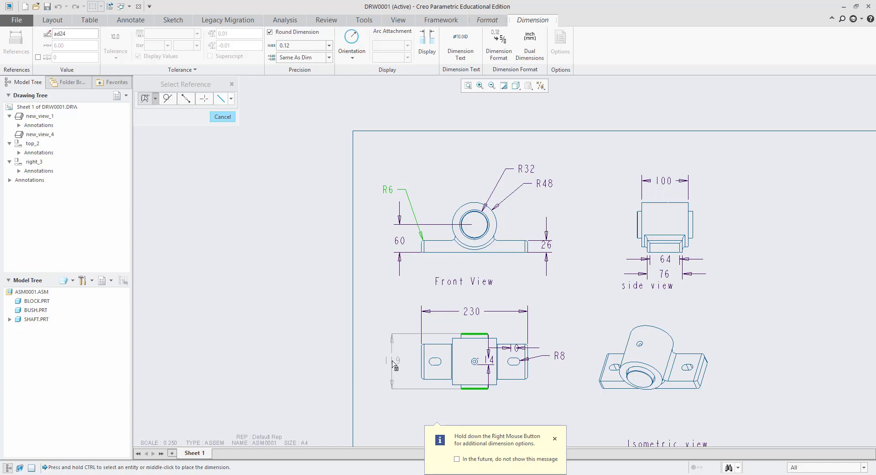
{"action": "middle_click", "coordinate": [393, 361]}
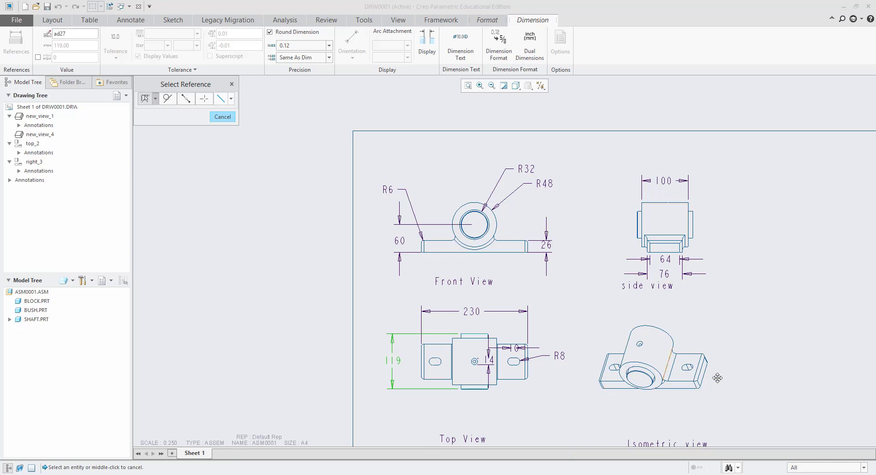
End the dimension command and refit the whole drawing sheet without adding further dimensions
{"action": "scroll", "coordinate": [751, 374], "scroll_direction": "up", "scroll_amount": 2}
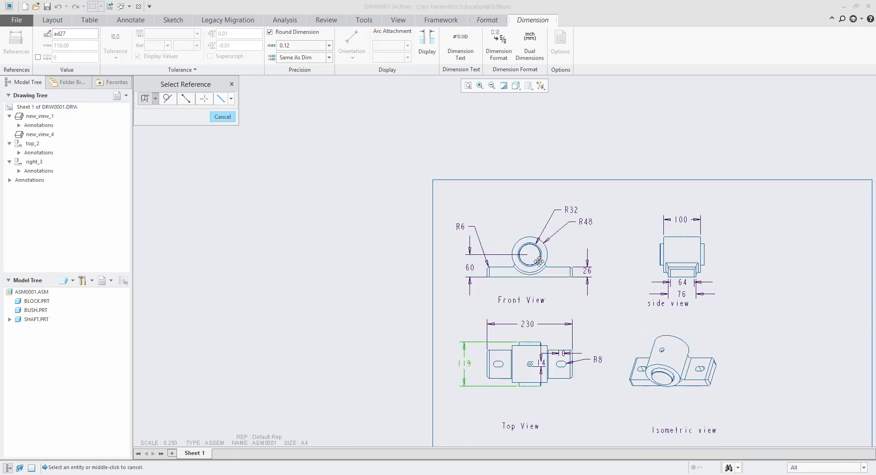
{"action": "left_click", "coordinate": [467, 86]}
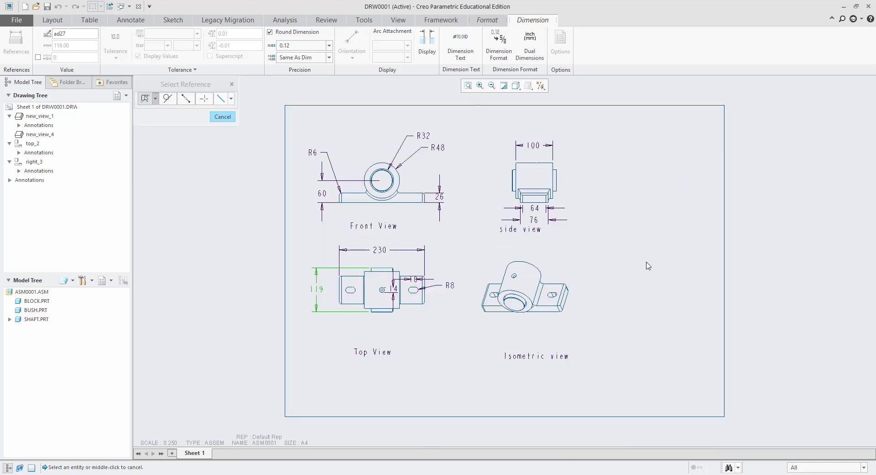
{"action": "left_click", "coordinate": [664, 273]}
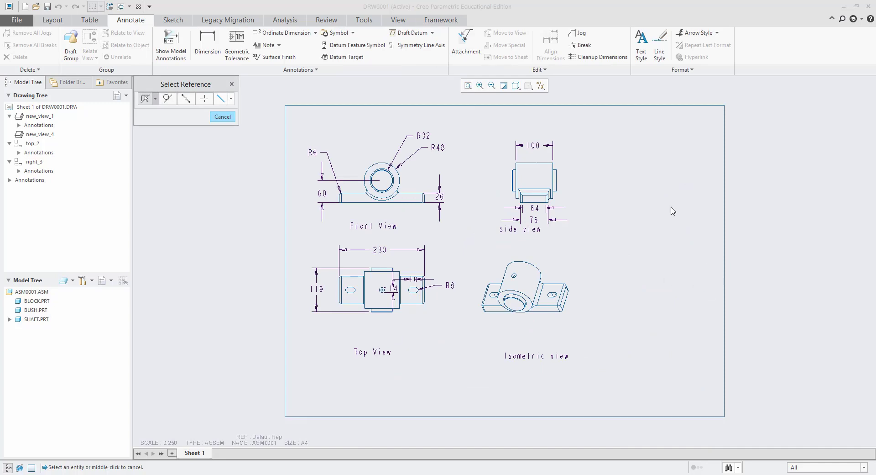
{"action": "left_click", "coordinate": [232, 84]}
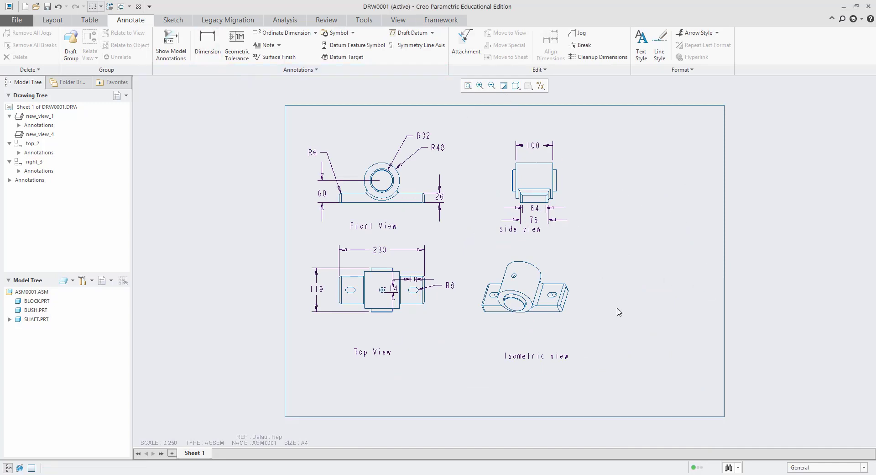
Preview the drawing views in the Shading With Edges and Shading display styles, and return them to No Hidden
{"action": "left_click", "coordinate": [517, 86]}
{"action": "left_click", "coordinate": [539, 109]}
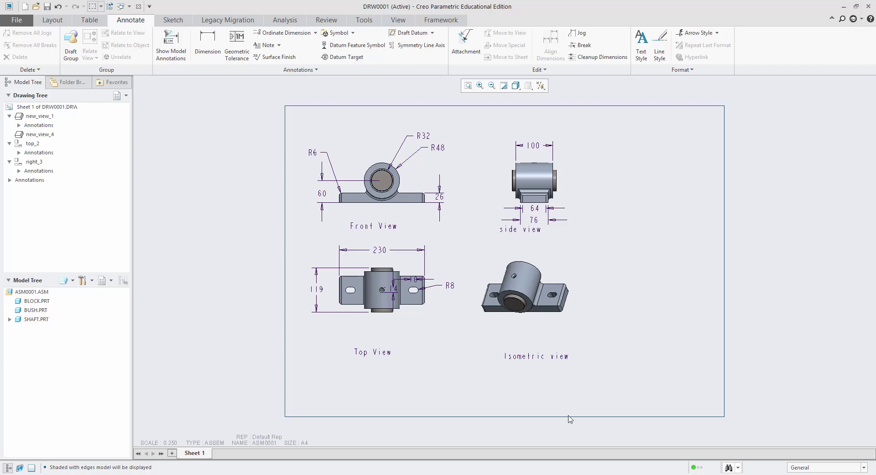
{"action": "left_click", "coordinate": [516, 86]}
{"action": "left_click", "coordinate": [535, 116]}
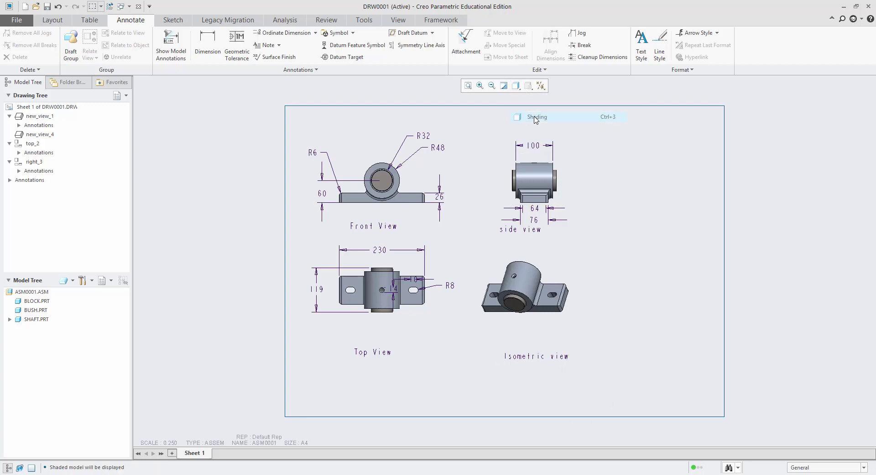
{"action": "scroll", "coordinate": [586, 179], "scroll_direction": "down", "scroll_amount": 1}
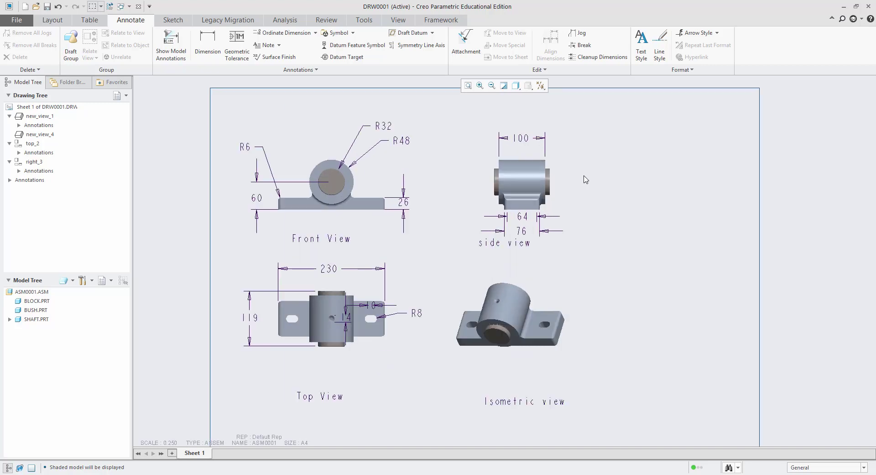
{"action": "scroll", "coordinate": [587, 179], "scroll_direction": "up", "scroll_amount": 1}
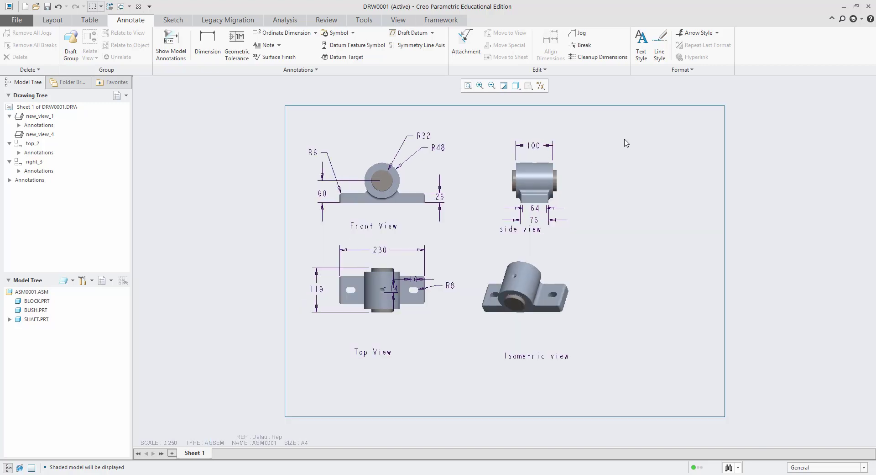
{"action": "left_click", "coordinate": [516, 85]}
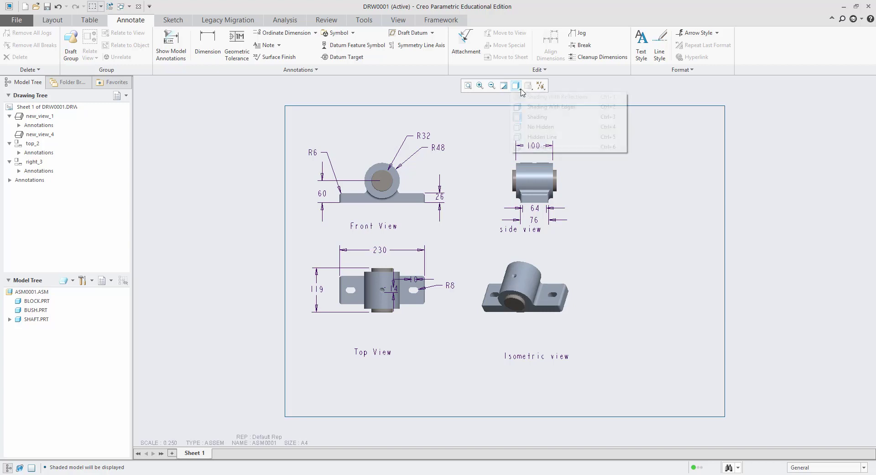
{"action": "left_click", "coordinate": [541, 127]}
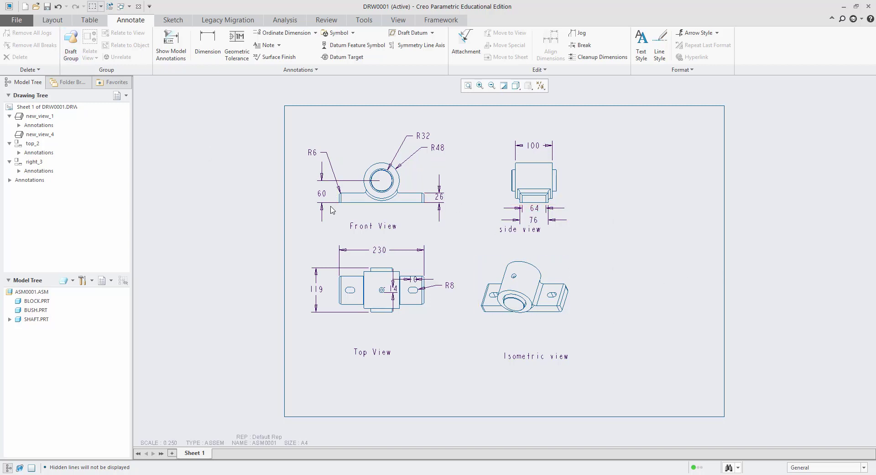
Save a copy of the drawing to the Desktop in PDF format with the file name drw0001
{"action": "left_click", "coordinate": [26, 22]}
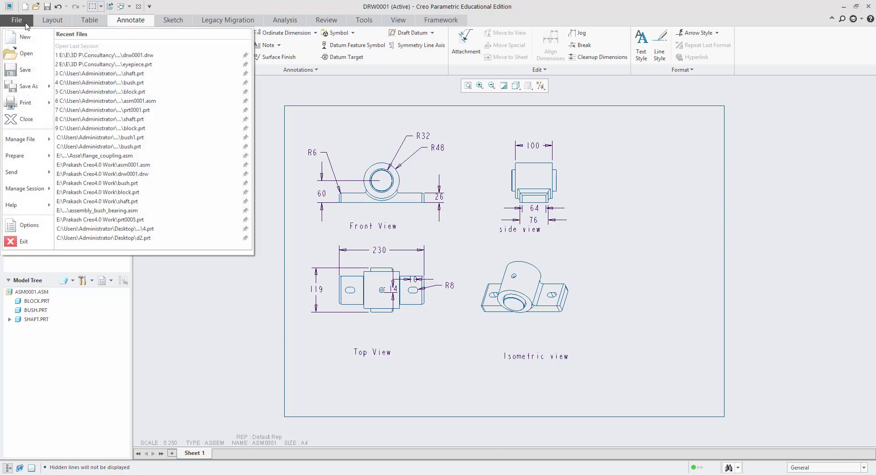
{"action": "mouse_move", "coordinate": [22, 89]}
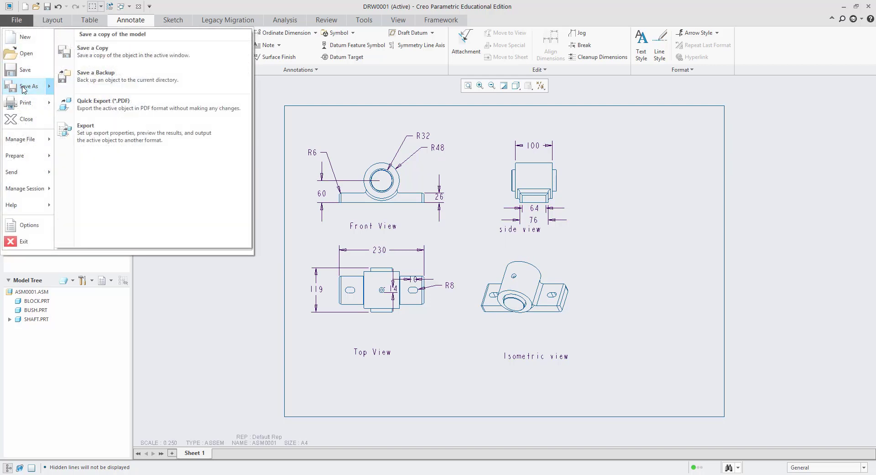
{"action": "left_click", "coordinate": [23, 89]}
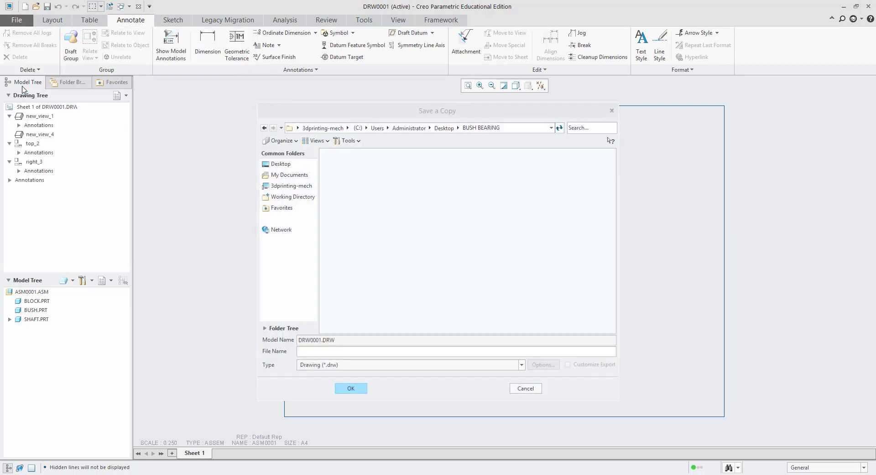
{"action": "left_click", "coordinate": [352, 364]}
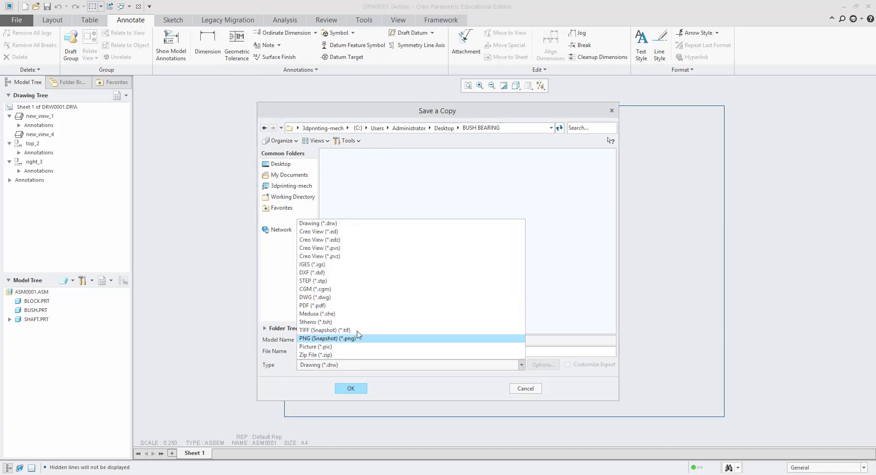
{"action": "left_click", "coordinate": [362, 305]}
{"action": "left_click", "coordinate": [323, 354]}
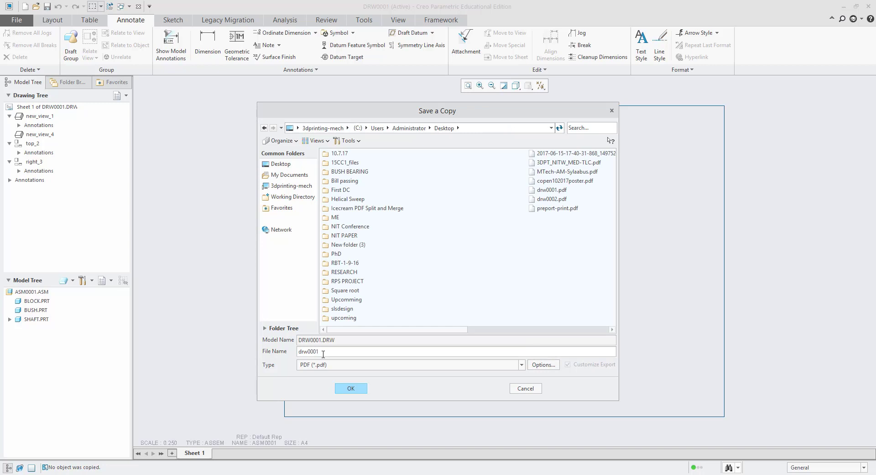
{"action": "left_click", "coordinate": [351, 387]}
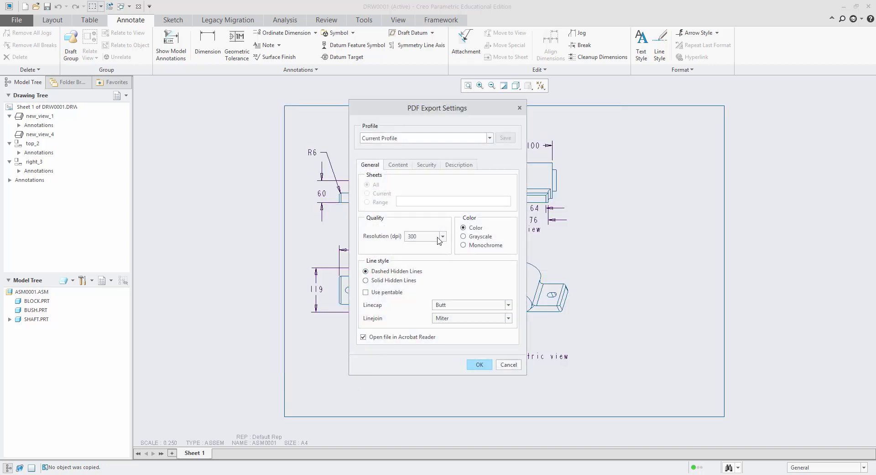
Run the PDF export in color at 300 dpi resolution, with the file set to open in Acrobat Reader
{"action": "left_click", "coordinate": [442, 236]}
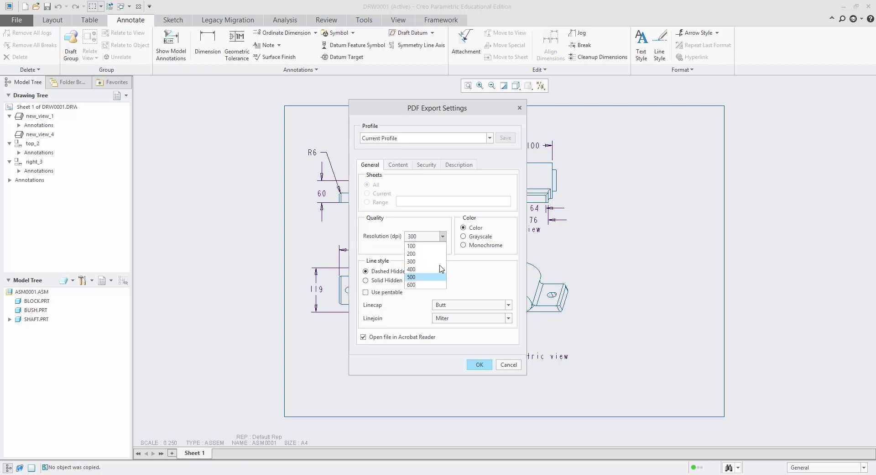
{"action": "left_click", "coordinate": [441, 234]}
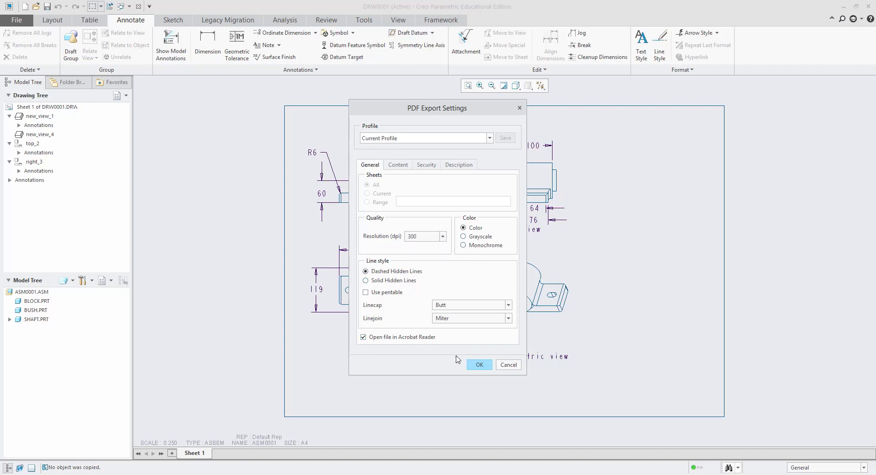
{"action": "left_click", "coordinate": [479, 364]}
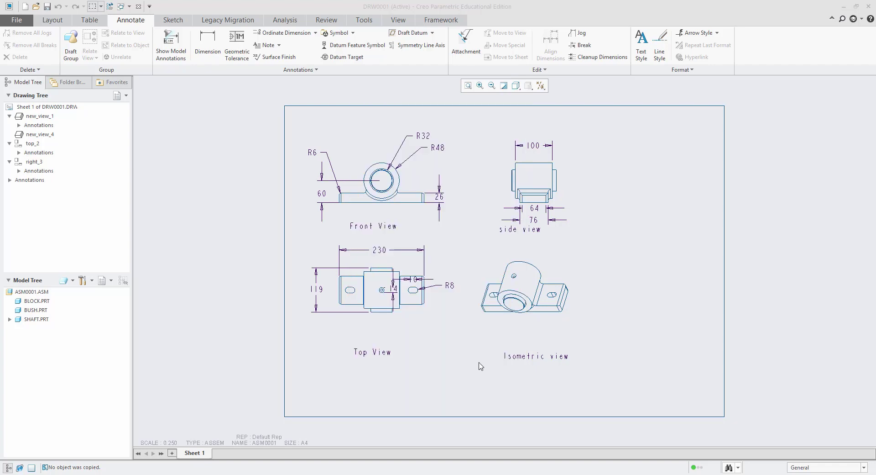